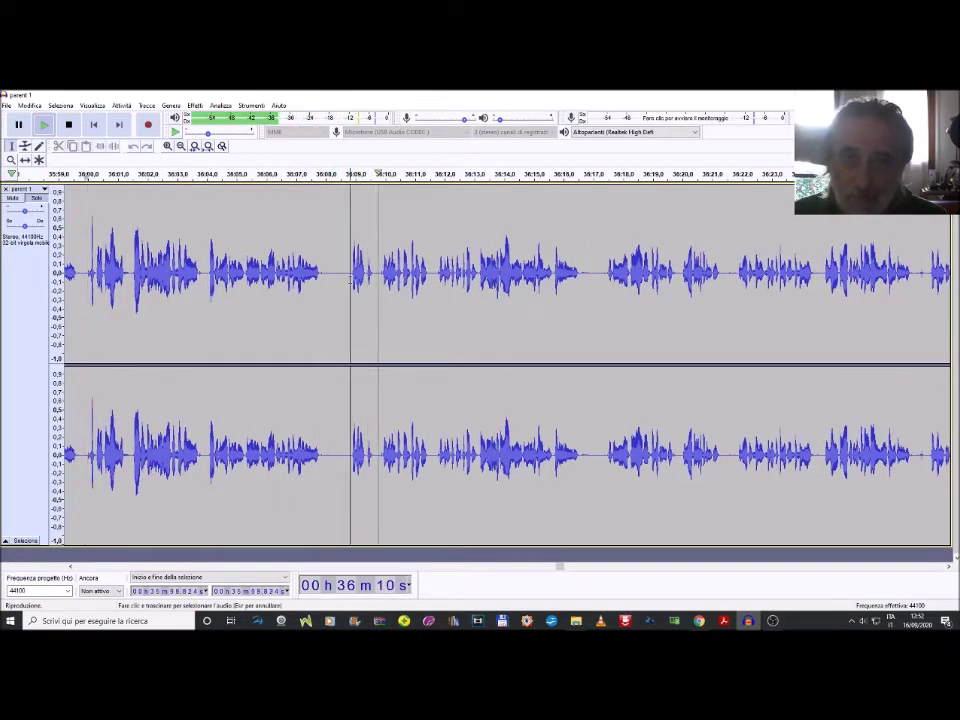
Delete about one second of audio from 36:08.824, plus about two more seconds from 36:08.756
left_click_drag(351, 280, 381, 333)
key("Delete")
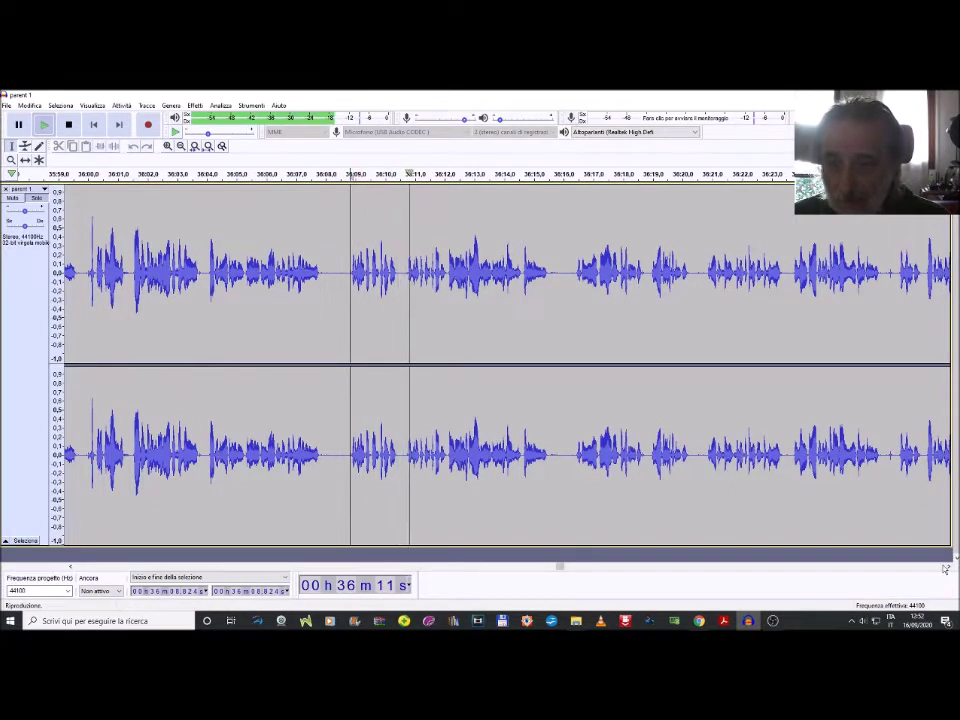
left_click_drag(334, 276, 392, 348)
key("Delete")
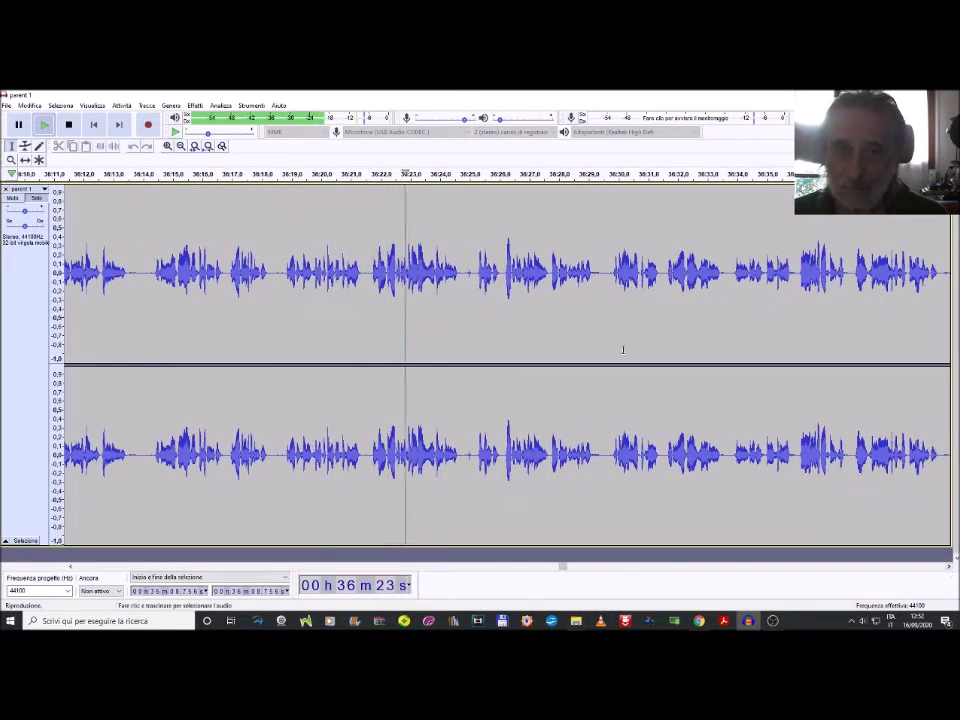
Delete the phrase and the pause after it from 36:21.686 to 36:25.197
left_click_drag(457, 339, 477, 339)
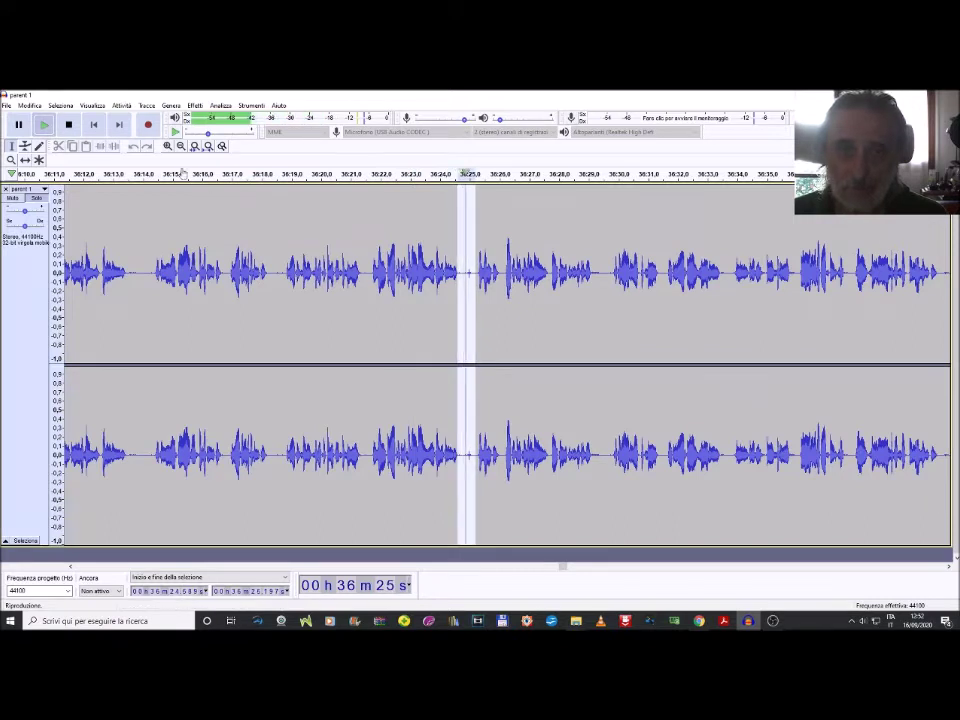
left_click_drag(373, 321, 474, 339)
key("space")
key("space")
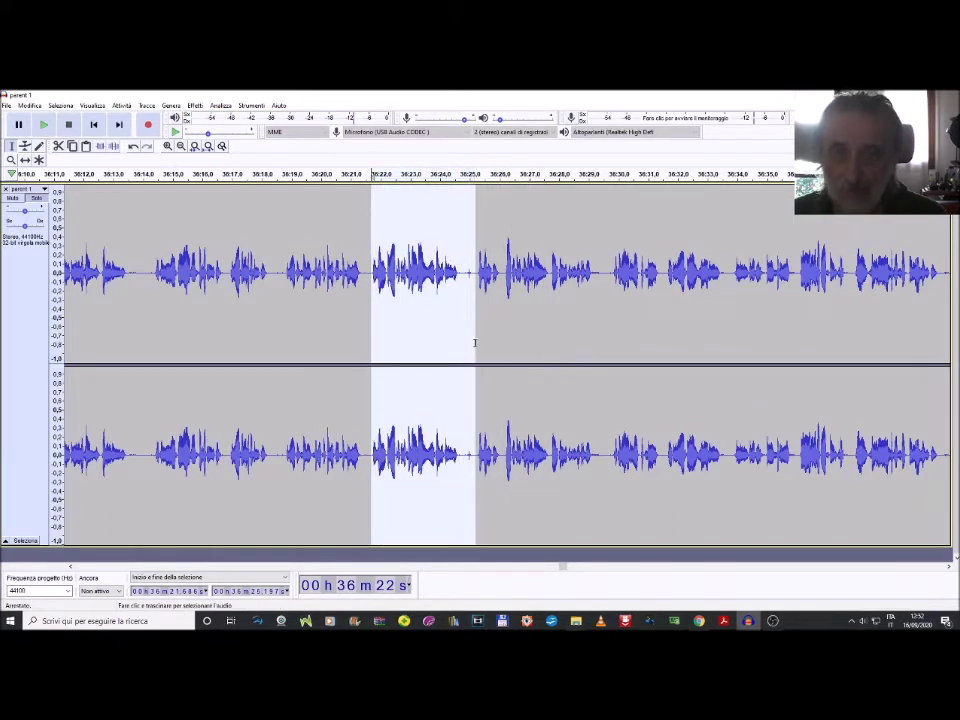
key("Delete")
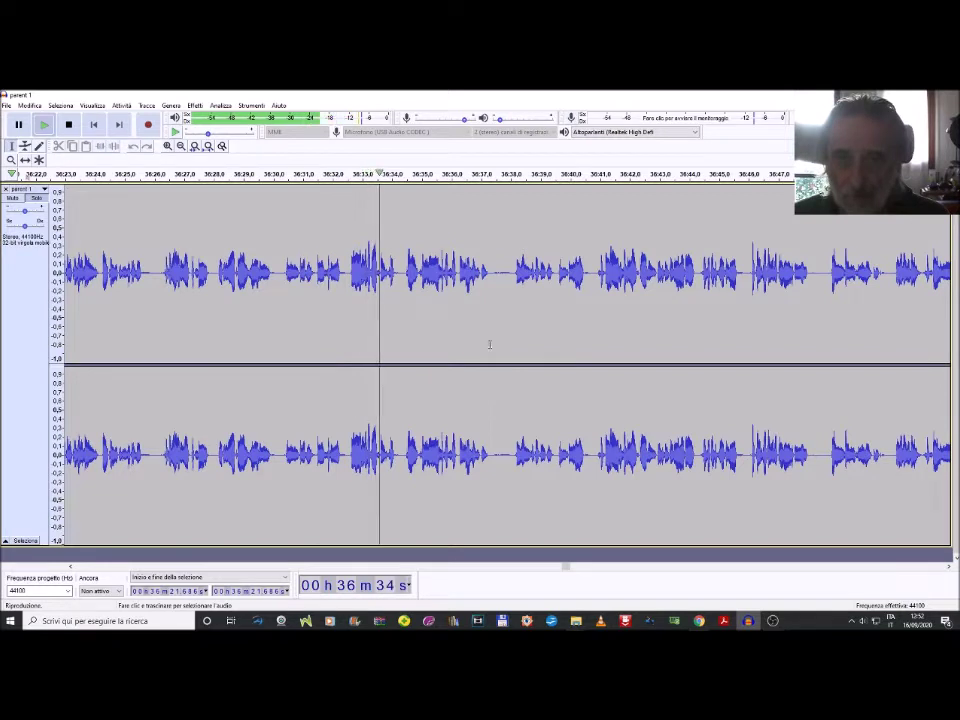
Listen on for unwanted passages, marking the pauses at 36:37.182 and 36:39.832 with the cursor
left_click(486, 278)
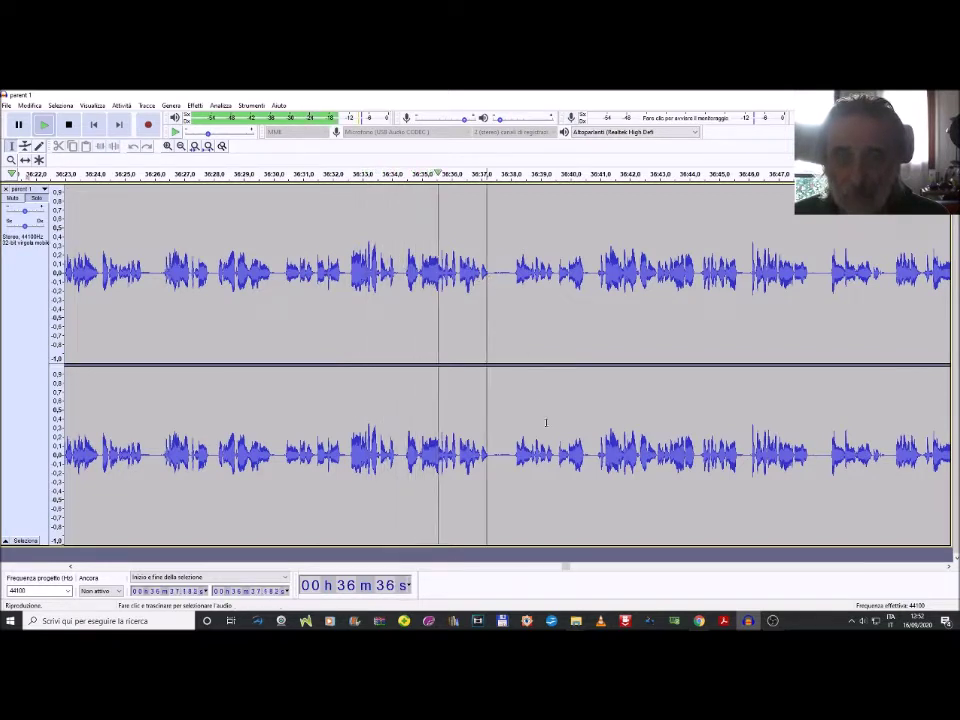
left_click(563, 334)
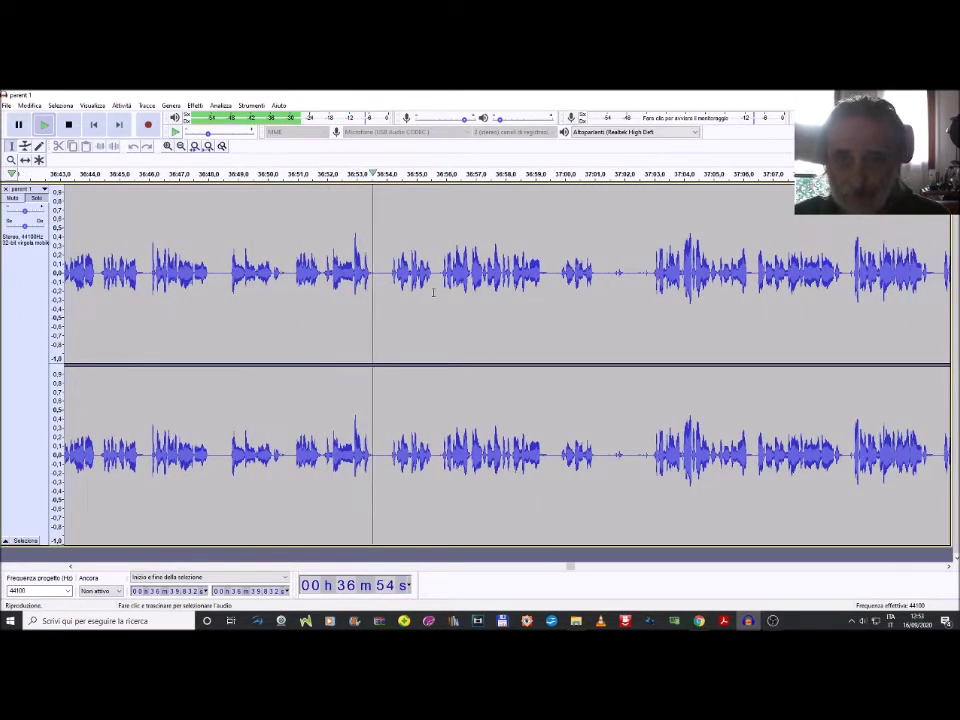
left_click_drag(390, 336, 438, 356)
Delete the passage from 36:55.784 to 37:02.873, up to the end of the long pause, and resume playback from the cut
left_click(608, 332)
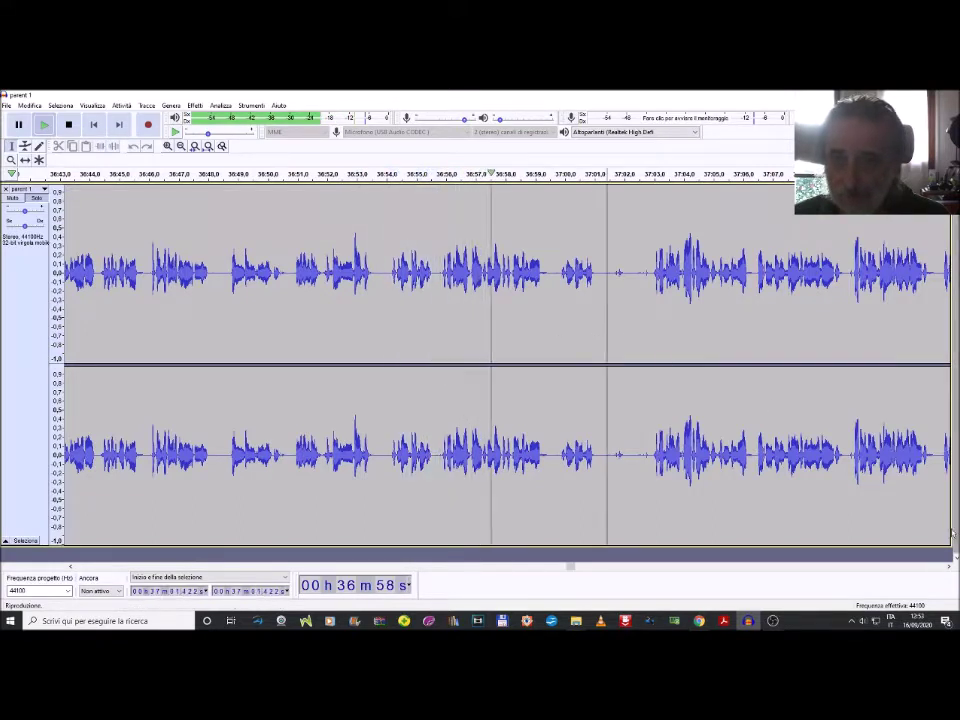
left_click(949, 567)
left_click_drag(949, 567, 949, 567)
left_click(412, 276)
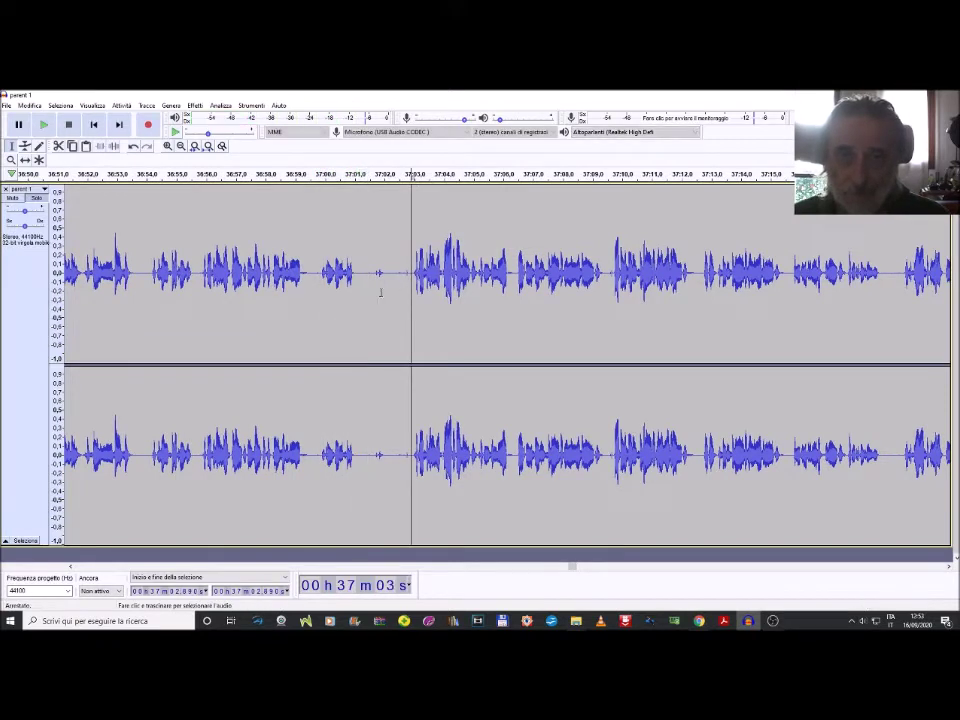
left_click_drag(199, 274, 410, 403)
key("space")
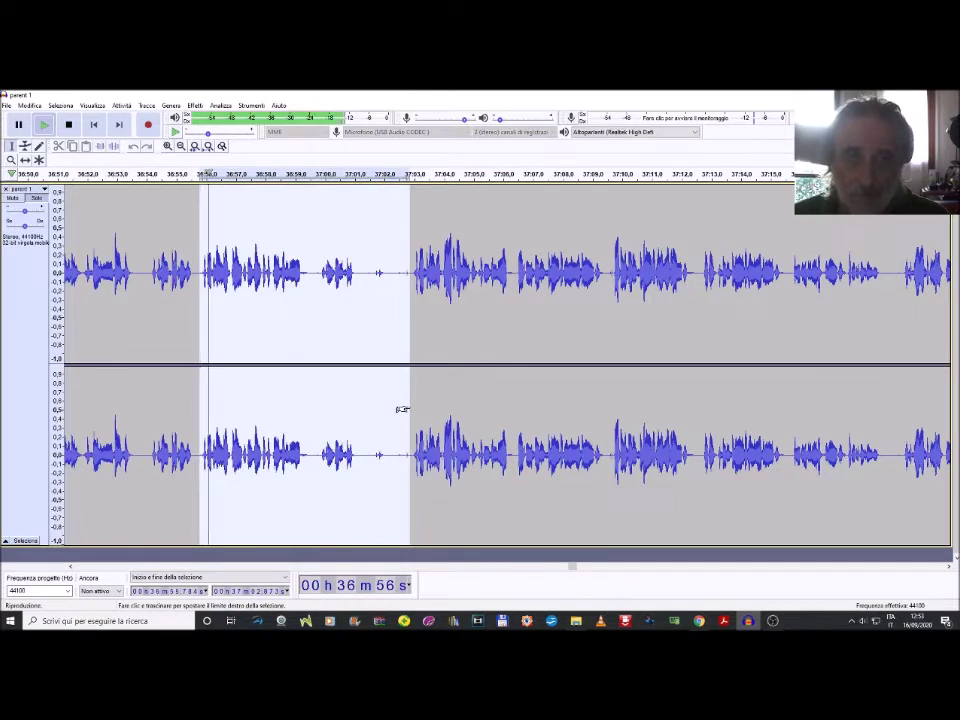
key("Delete")
key("space")
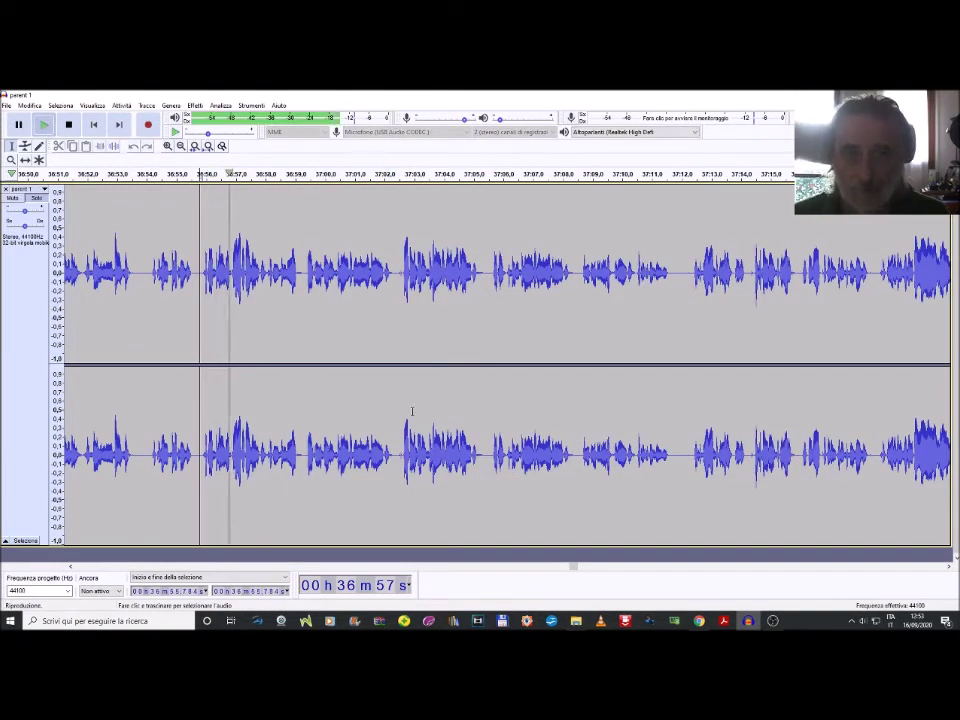
Delete the phrase from 36:59.328 to 37:02.434 and replay the join from 36:56.626
left_click_drag(305, 290, 396, 362)
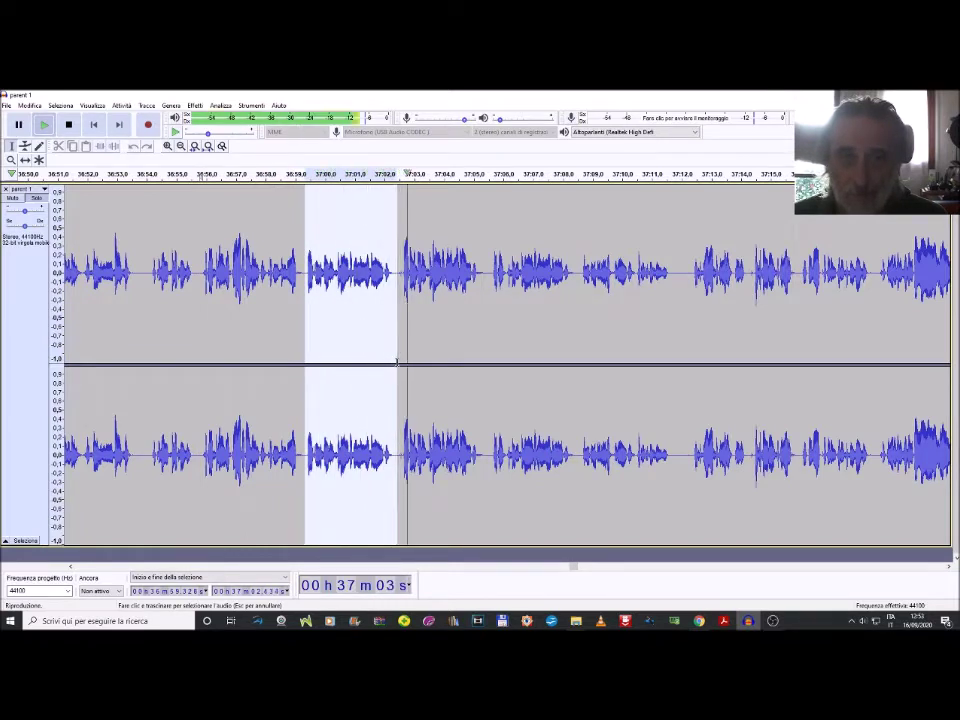
left_click(306, 320)
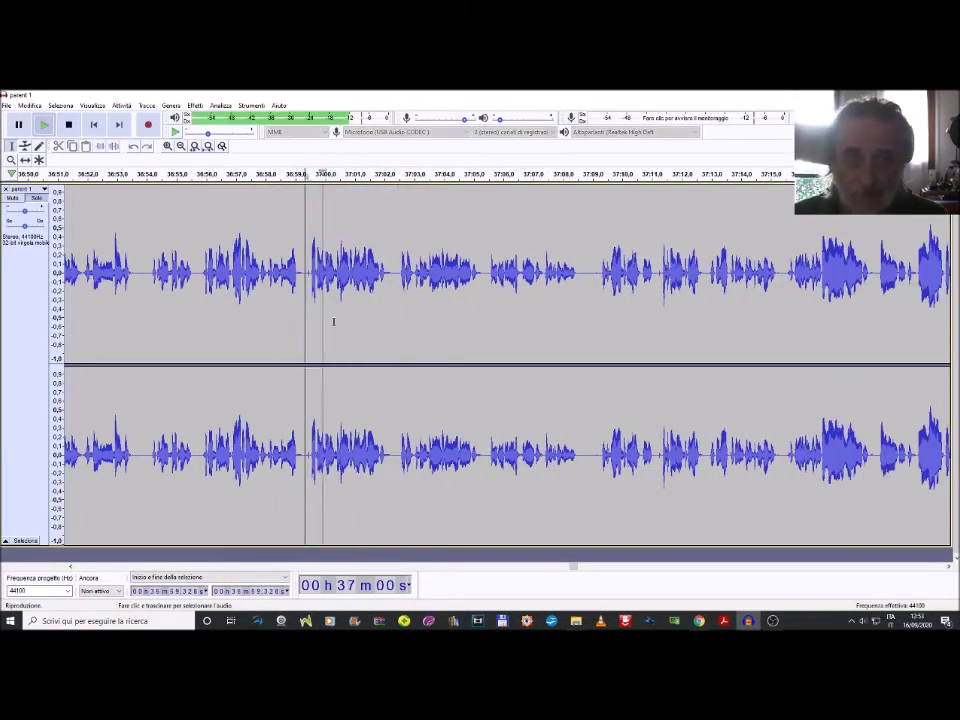
left_click_drag(298, 272, 308, 272)
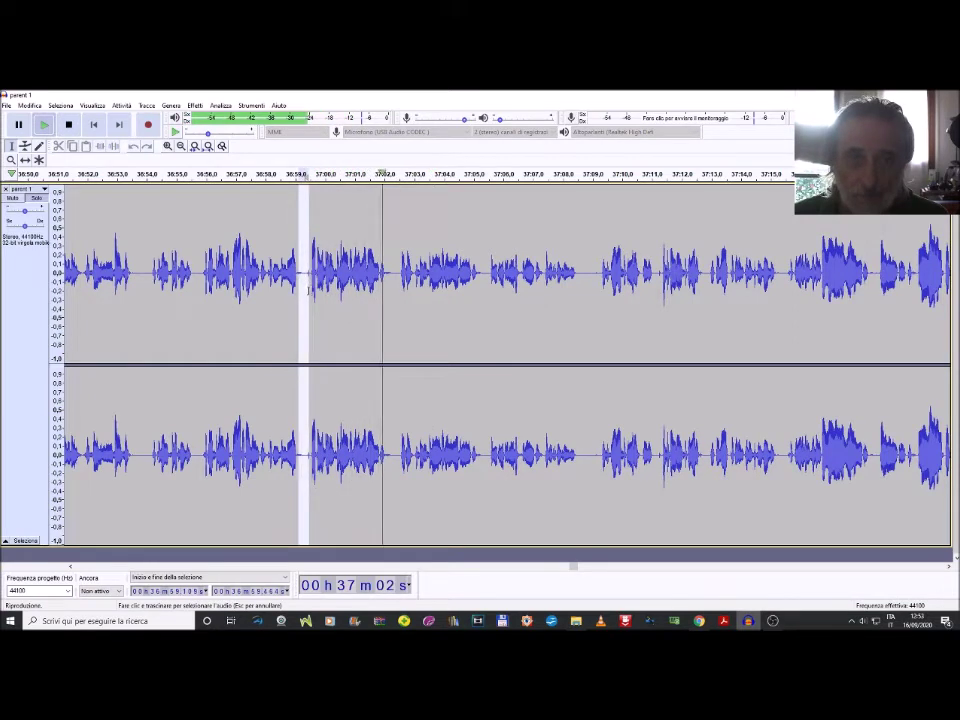
key("space")
left_click(223, 265)
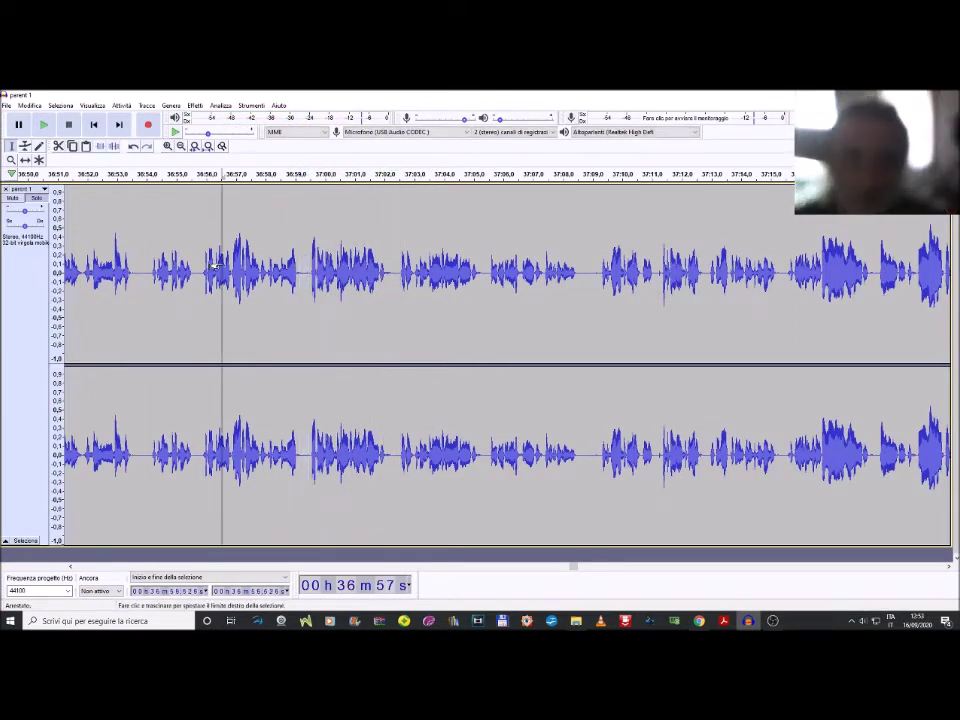
key("space")
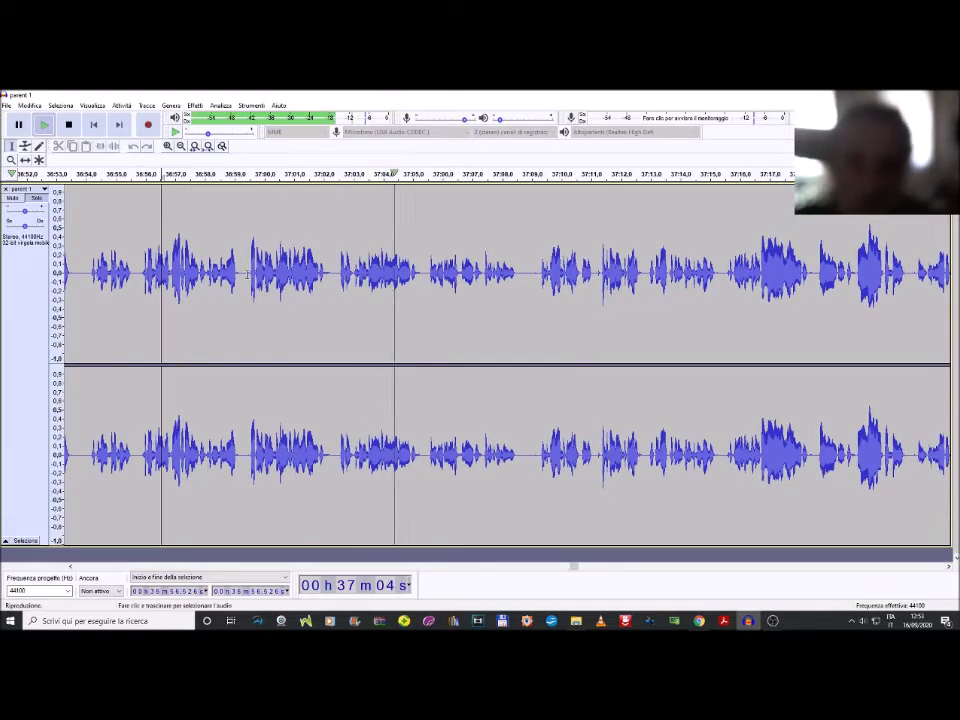
Delete the phrase from 36:59.312 to 37:02.602 and play the audio from the cut
left_click_drag(244, 300, 336, 349)
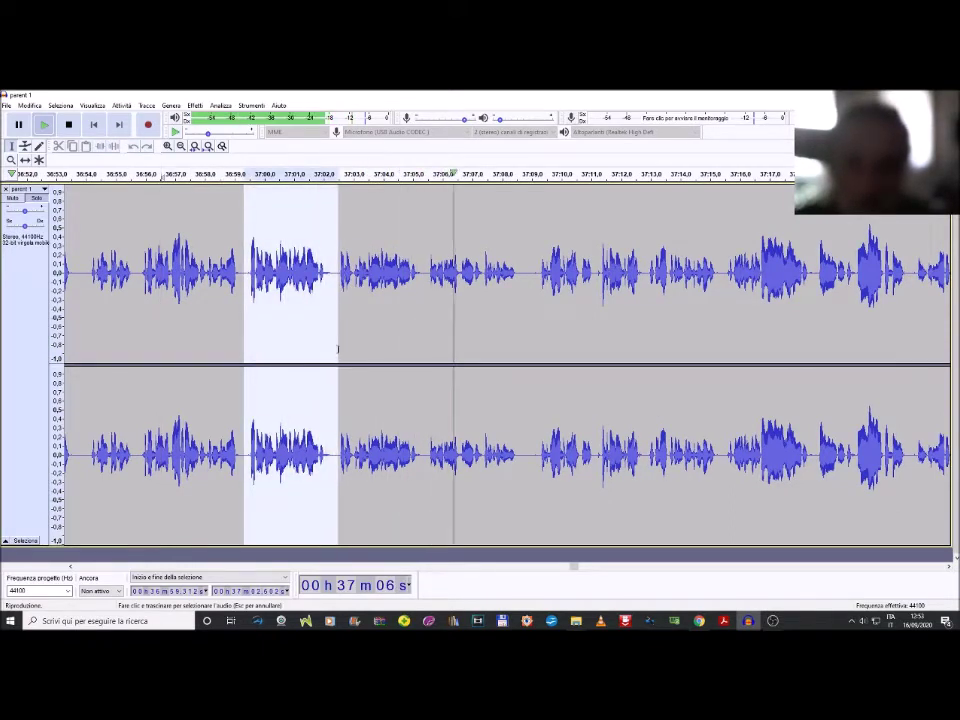
key("space")
key("Delete")
key("space")
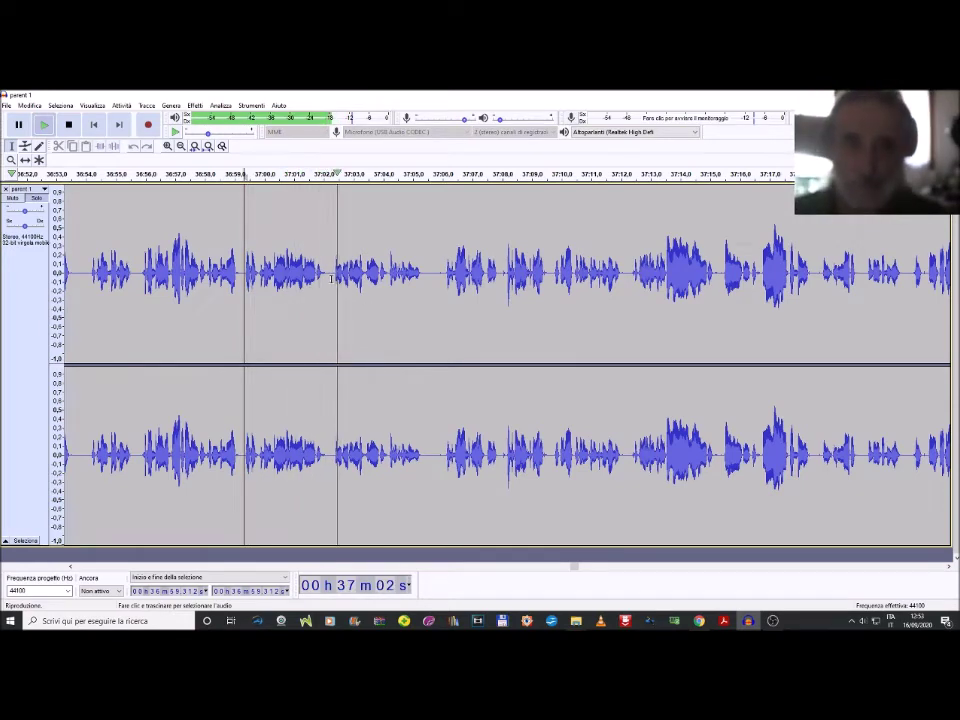
Delete the short phrase from 37:05.962 to 37:08.140 and play on from the cut
left_click(951, 567)
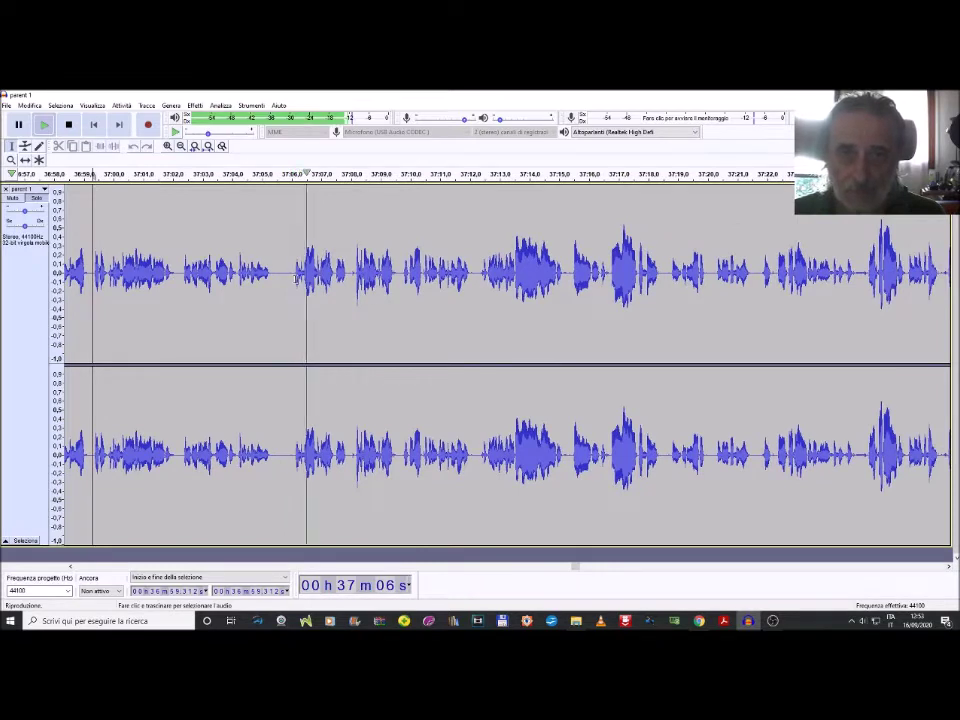
left_click_drag(290, 277, 355, 356)
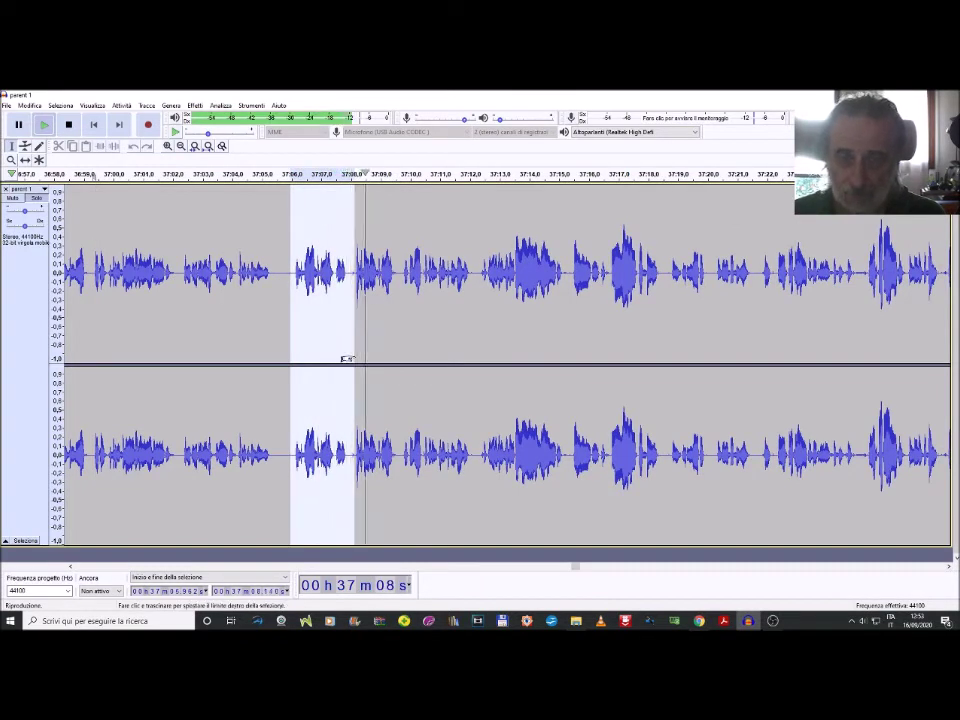
key("Delete")
key("space")
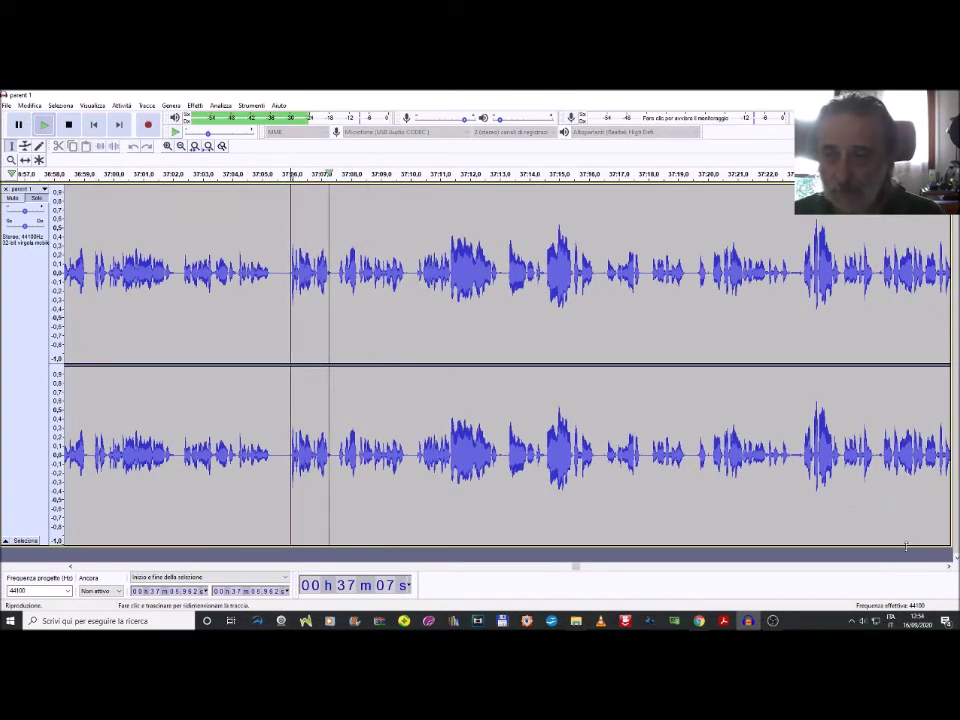
Listen to the recording from about 37:06 to 37:19 to find the next passage to cut
left_click(949, 567)
left_click(949, 567)
left_click(949, 567)
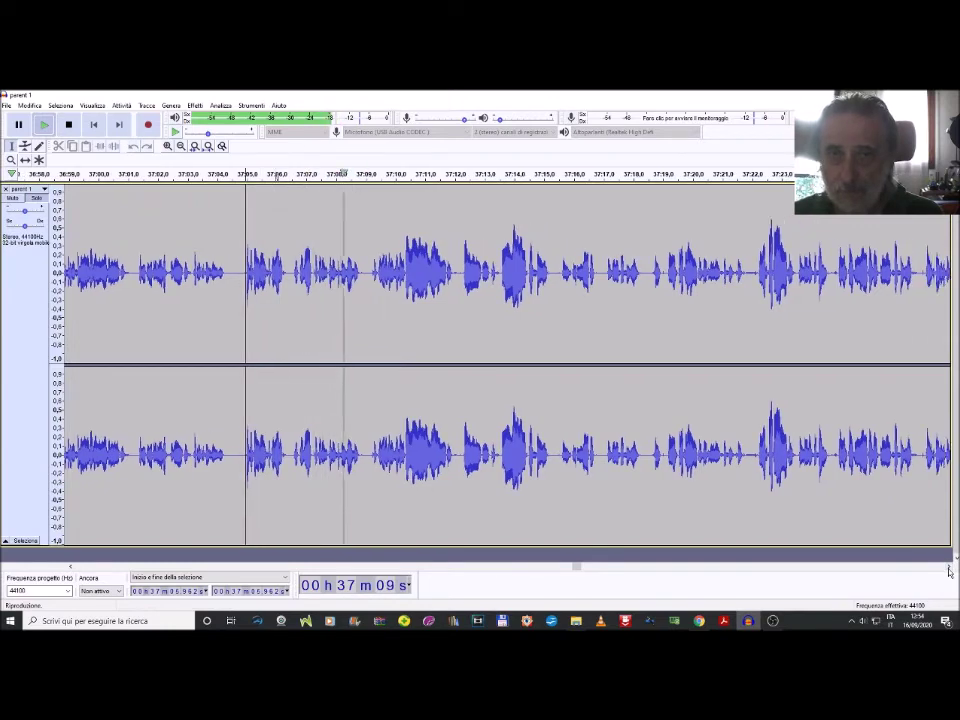
left_click(949, 567)
left_click(949, 567)
left_click(949, 567)
left_click(949, 567)
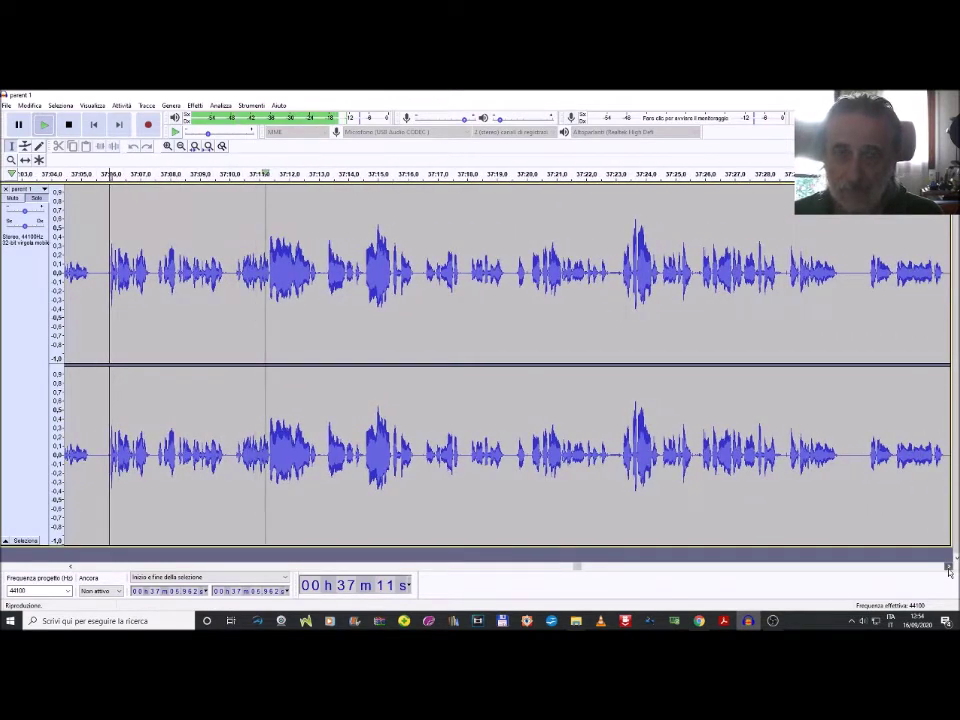
left_click(949, 569)
left_click(949, 569)
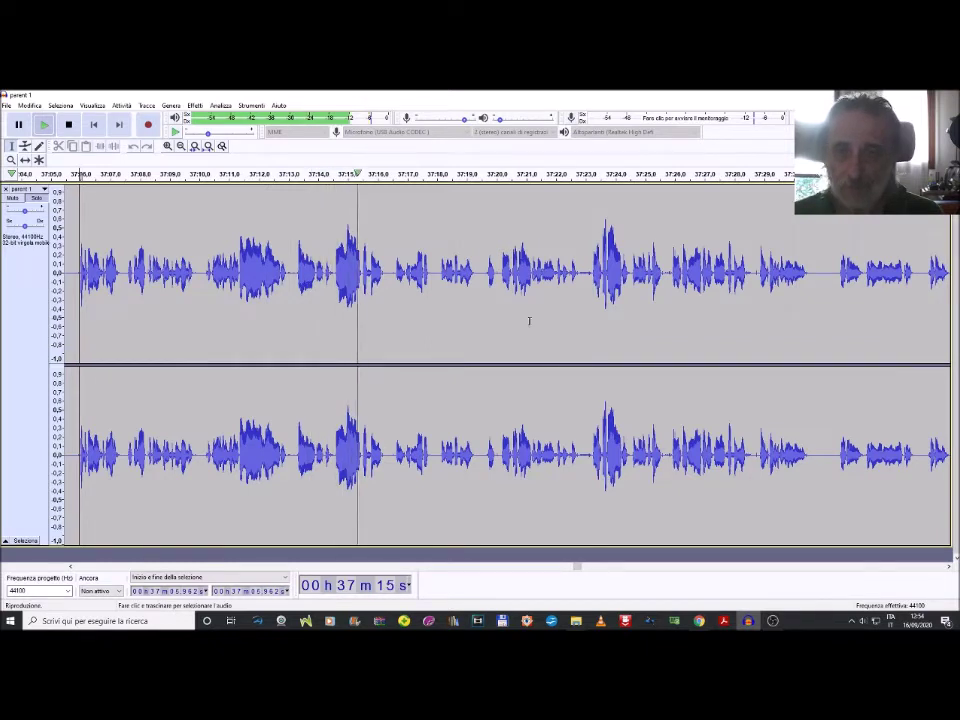
left_click(949, 567)
left_click(949, 567)
left_click(949, 567)
left_click(949, 567)
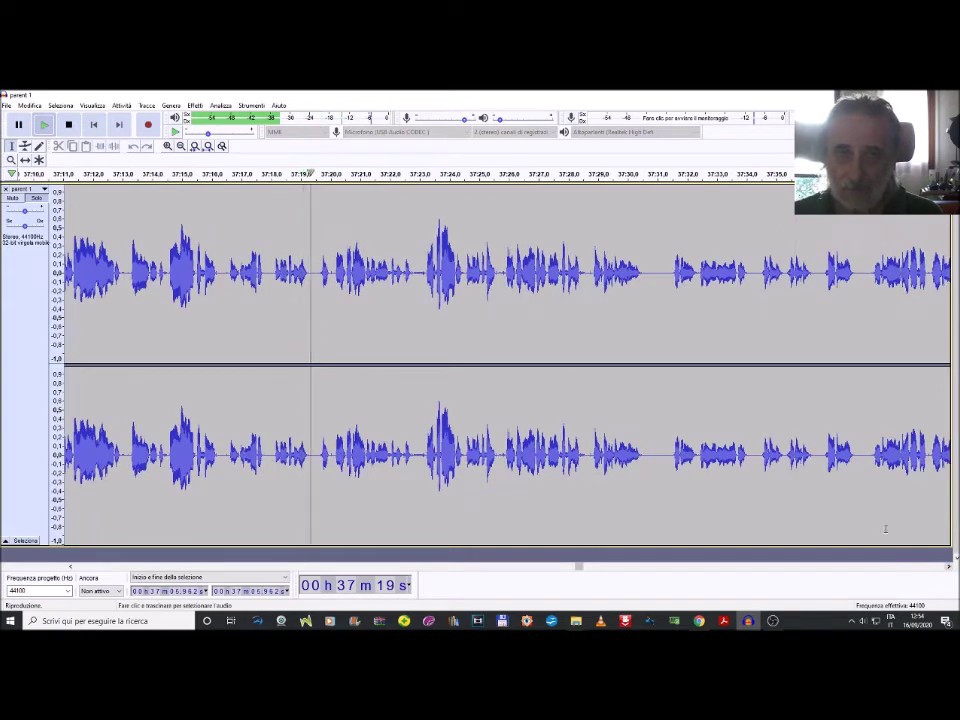
Delete the passage from 37:16.546 to about 37:20.15 and resume playback from the cut
left_click(318, 278)
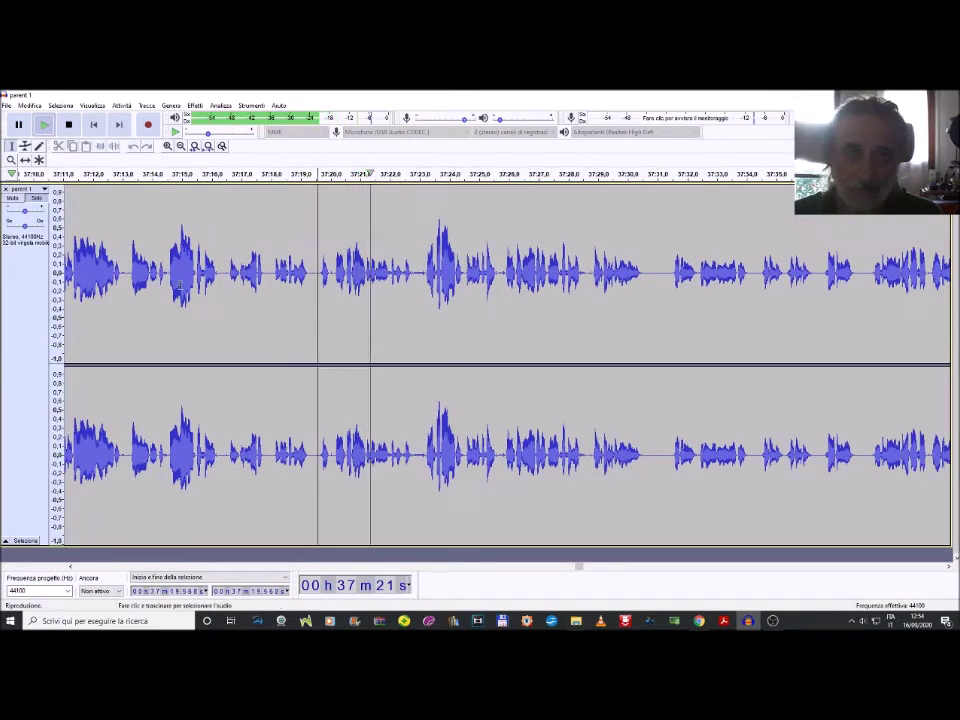
left_click(229, 270)
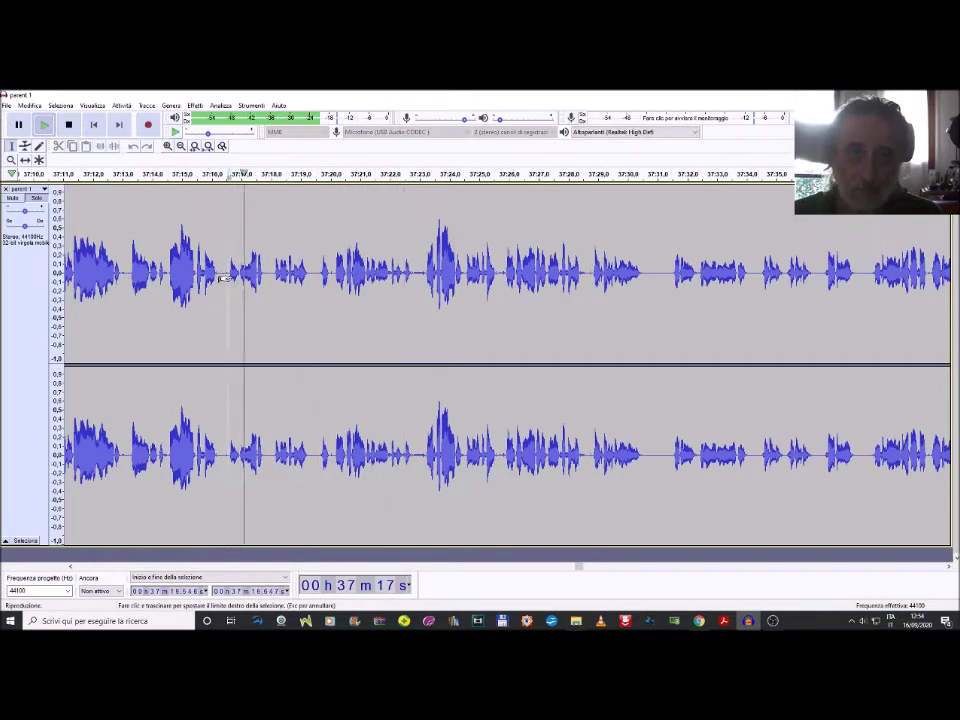
left_click_drag(229, 270, 338, 374)
key("space")
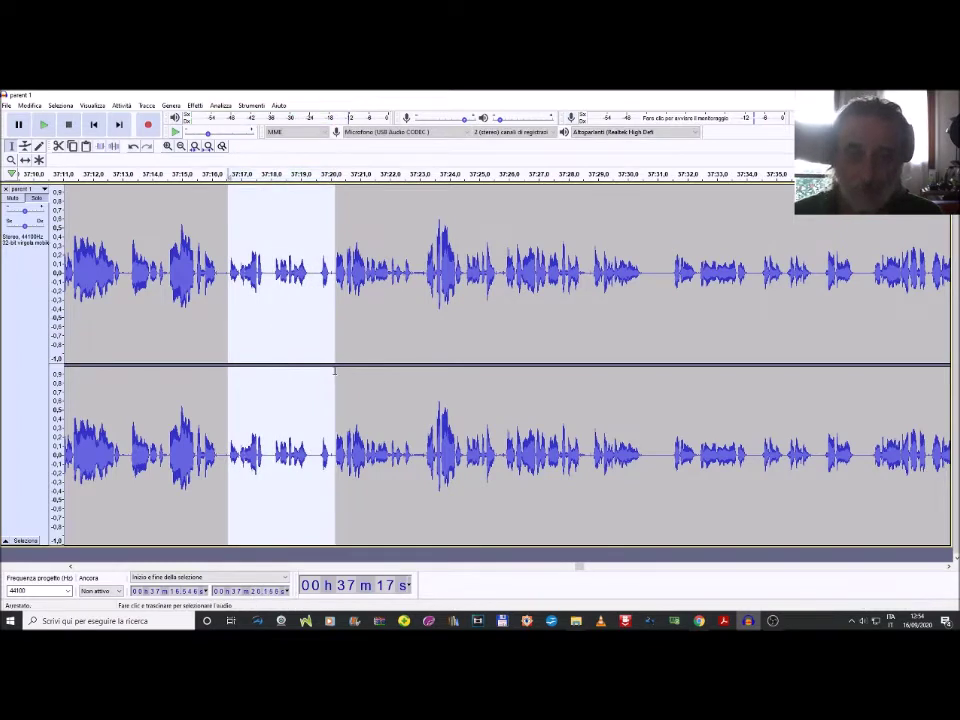
key("Delete")
key("space")
Delete the passage from 37:16.495 to 37:22.218 and play the audio from the cut
left_click(303, 278)
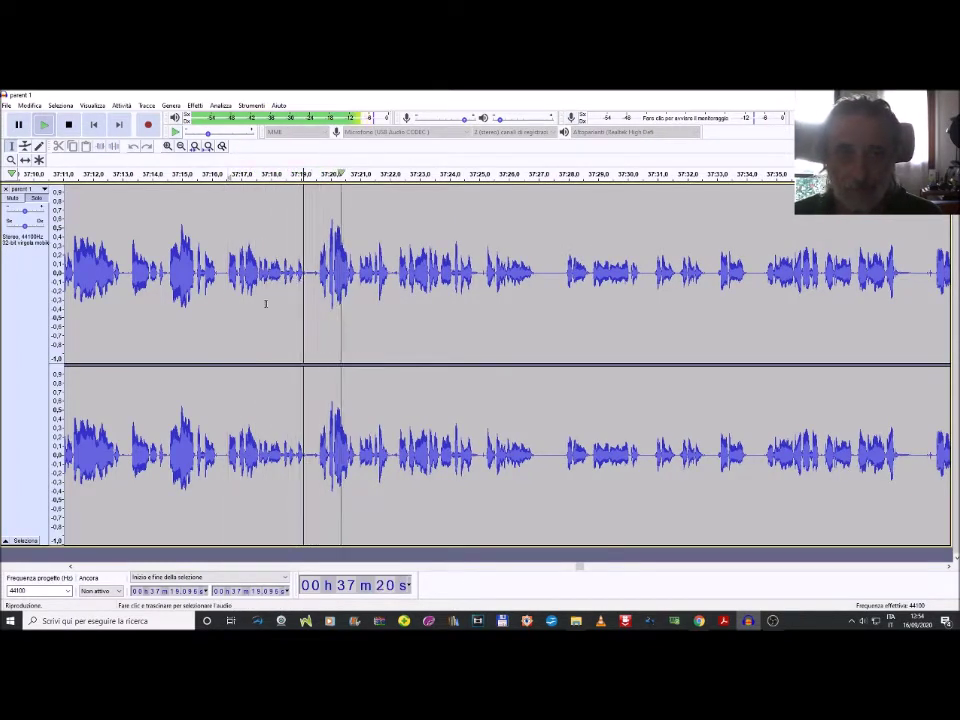
left_click_drag(226, 278, 390, 371)
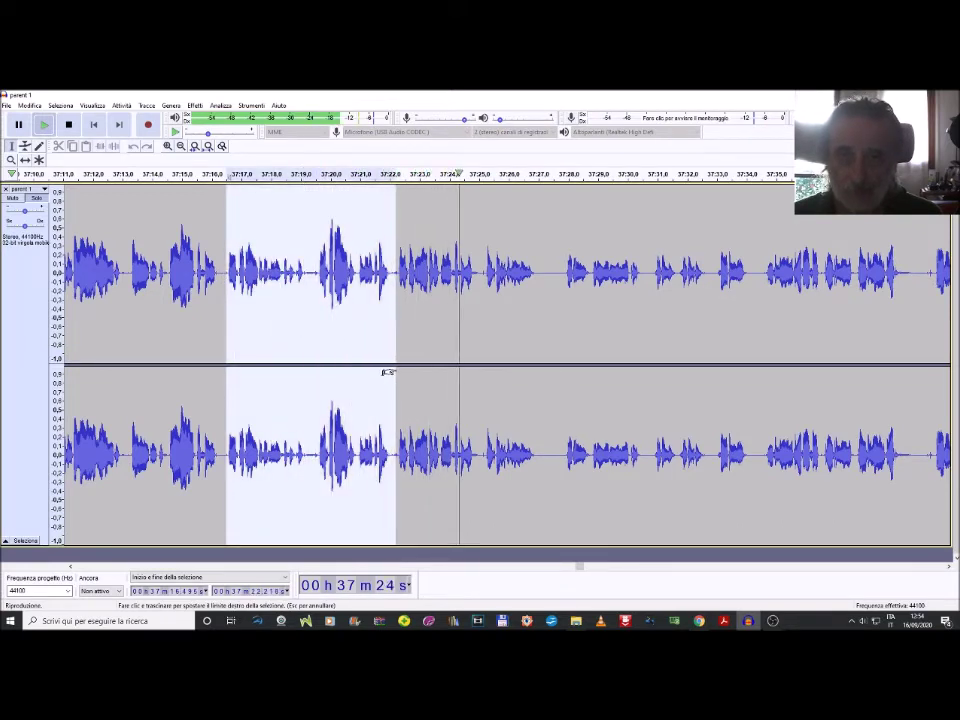
key("space")
key("Delete")
key("space")
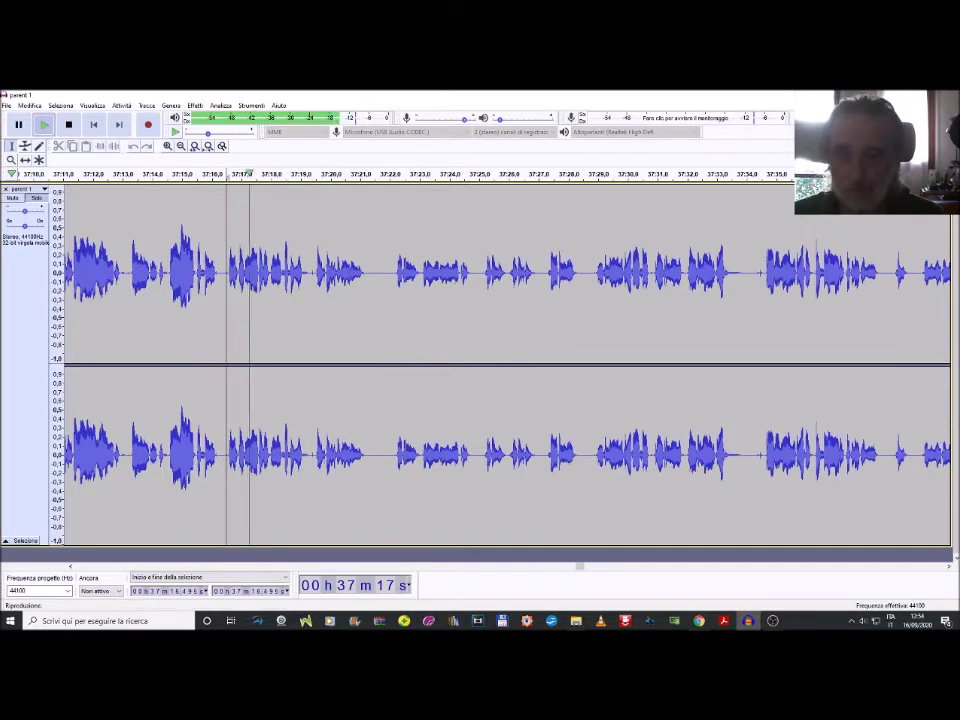
Delete the passage from 37:28.801 to about 37:34.5 and continue playback from the cut
left_click(950, 567)
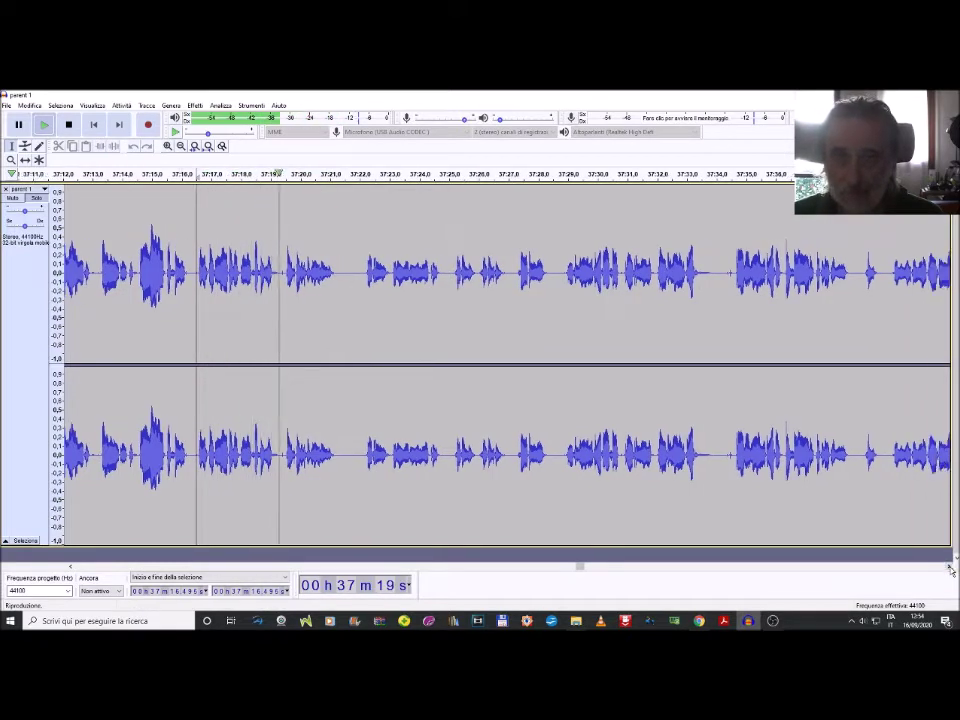
left_click(950, 567)
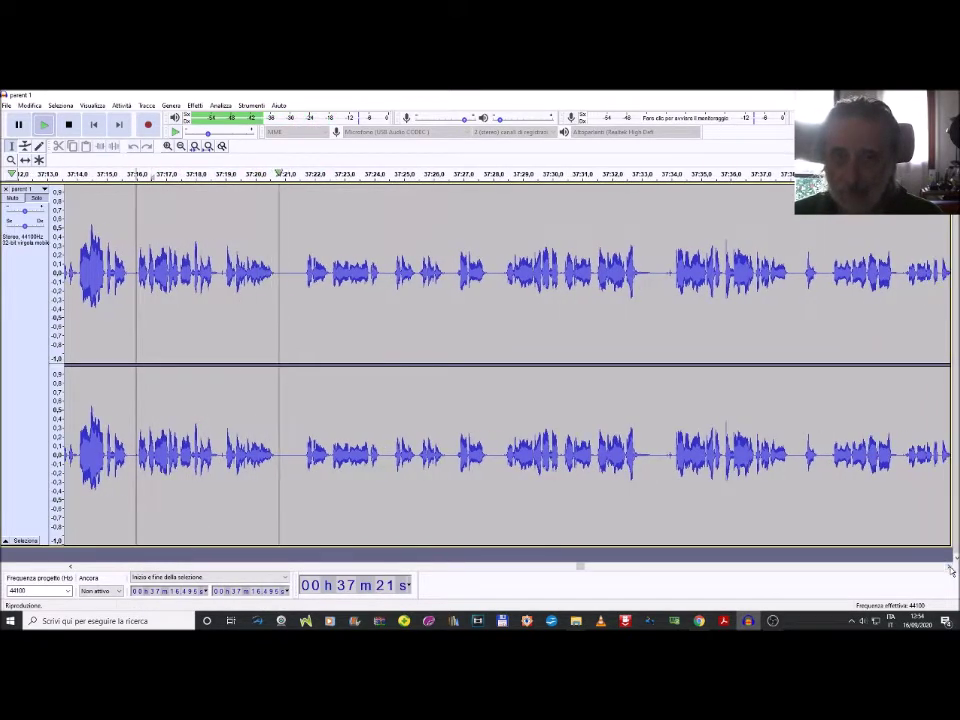
left_click(950, 567)
left_click(950, 567)
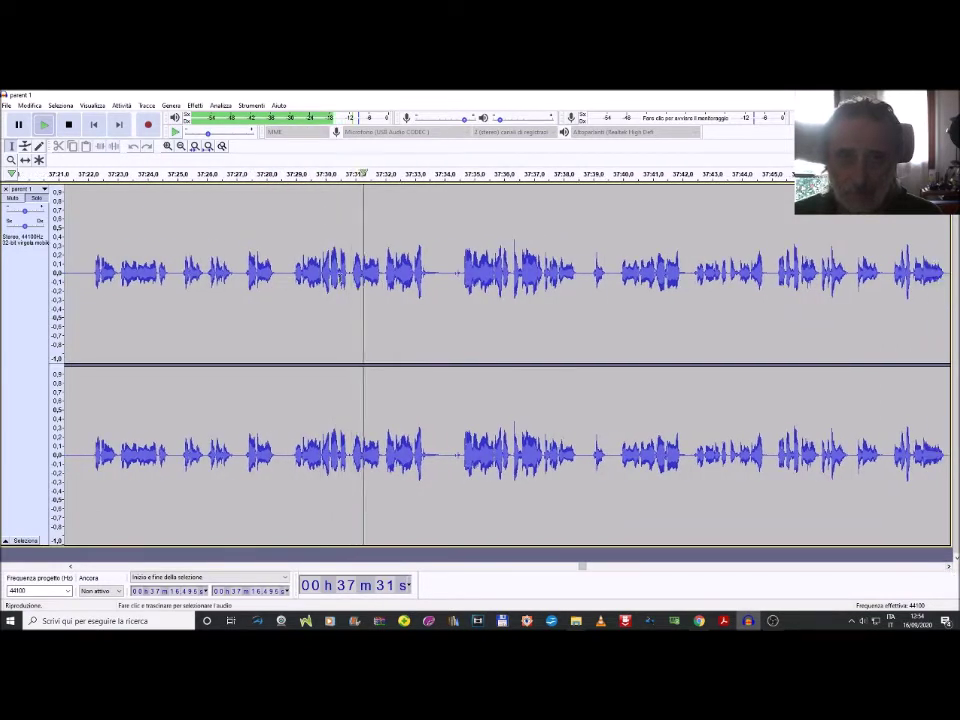
left_click_drag(290, 280, 460, 397)
key("Delete")
key("space")
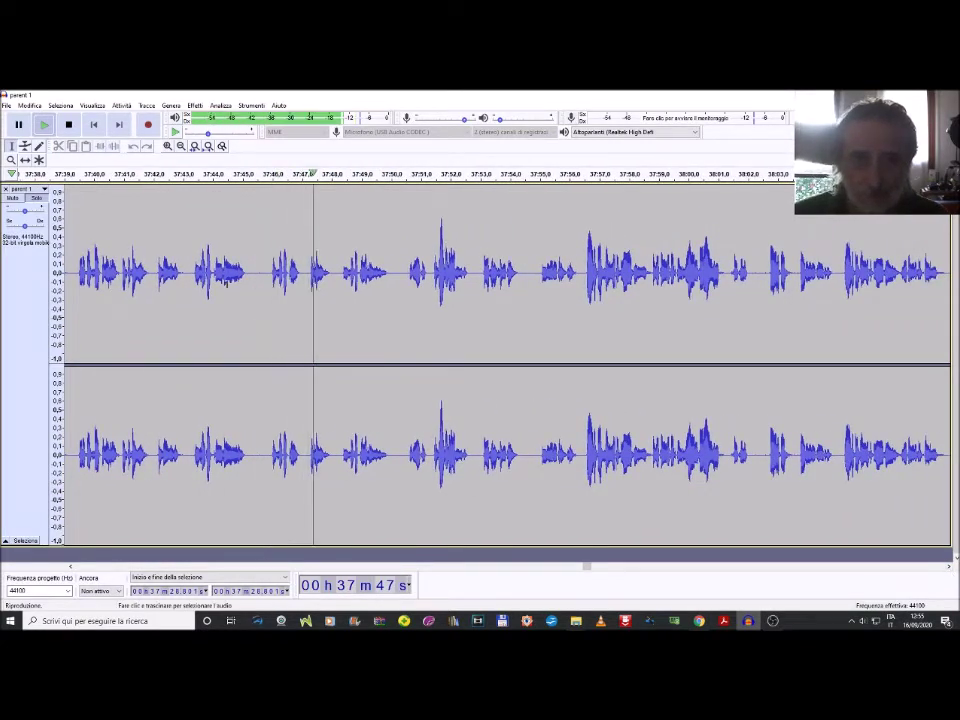
Delete the passage from 37:42.119 to 37:47.217 and resume playback from the cut
left_click_drag(157, 270, 305, 358)
key("space")
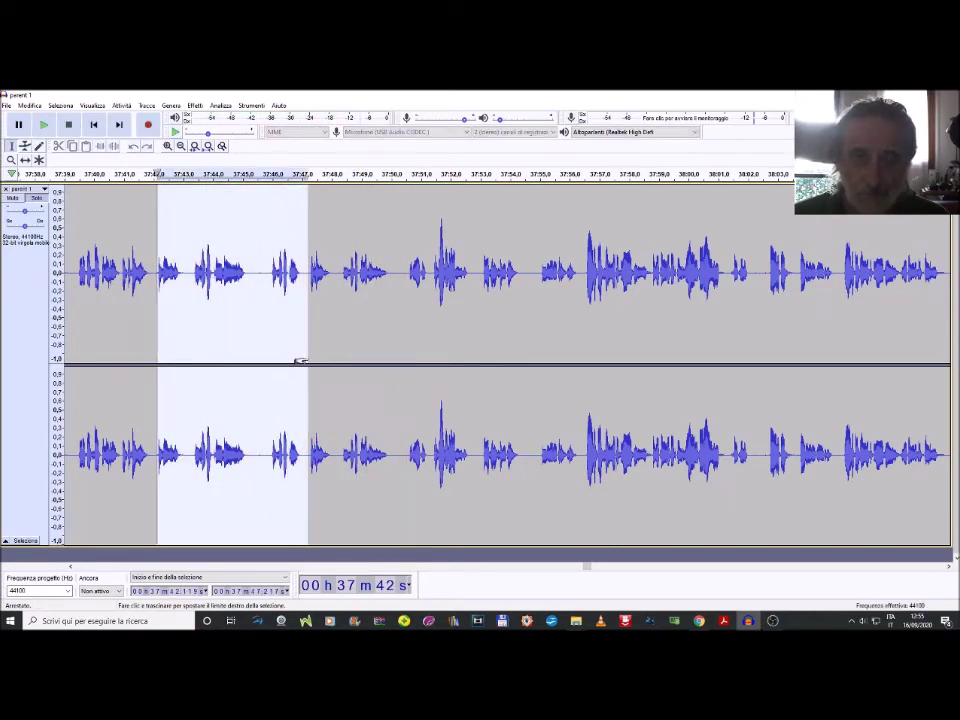
key("Delete")
key("space")
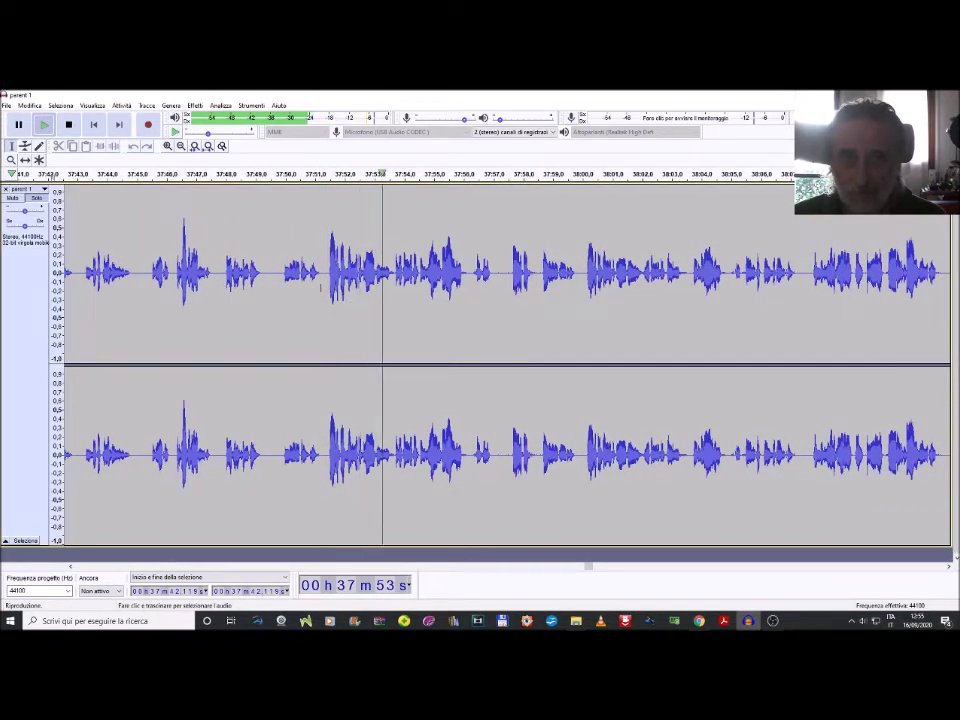
Delete the passage from 37:49.952 to 37:57.681, play from the cut, and remove the short phrase from 37:49.850 to 37:50.954
left_click_drag(328, 340, 476, 350)
left_click_drag(476, 350, 559, 394)
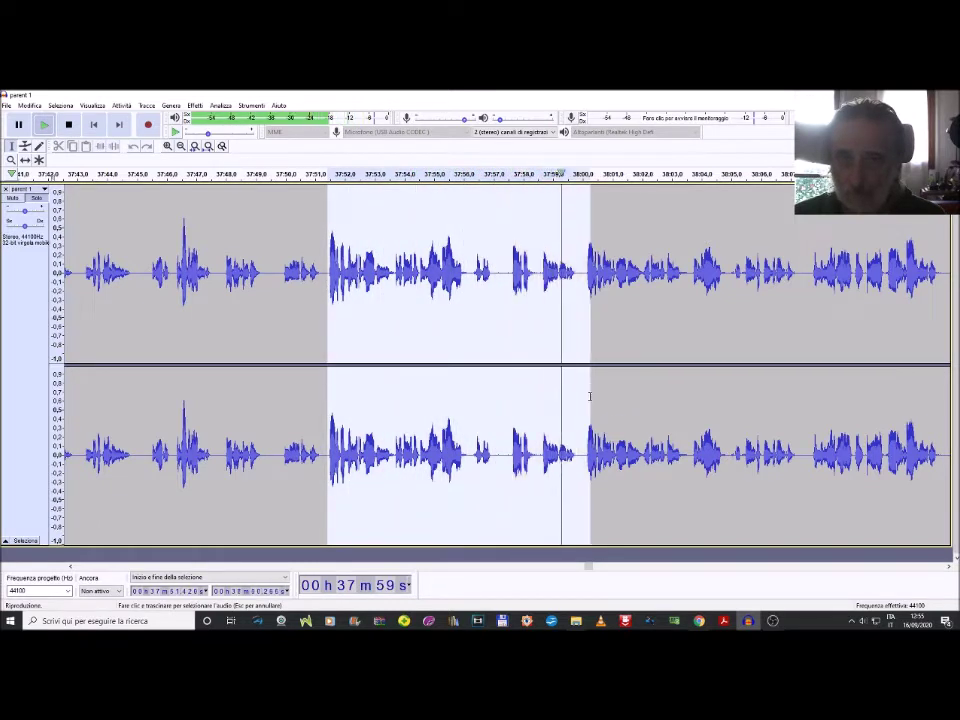
left_click(286, 297)
left_click_drag(341, 297, 513, 364)
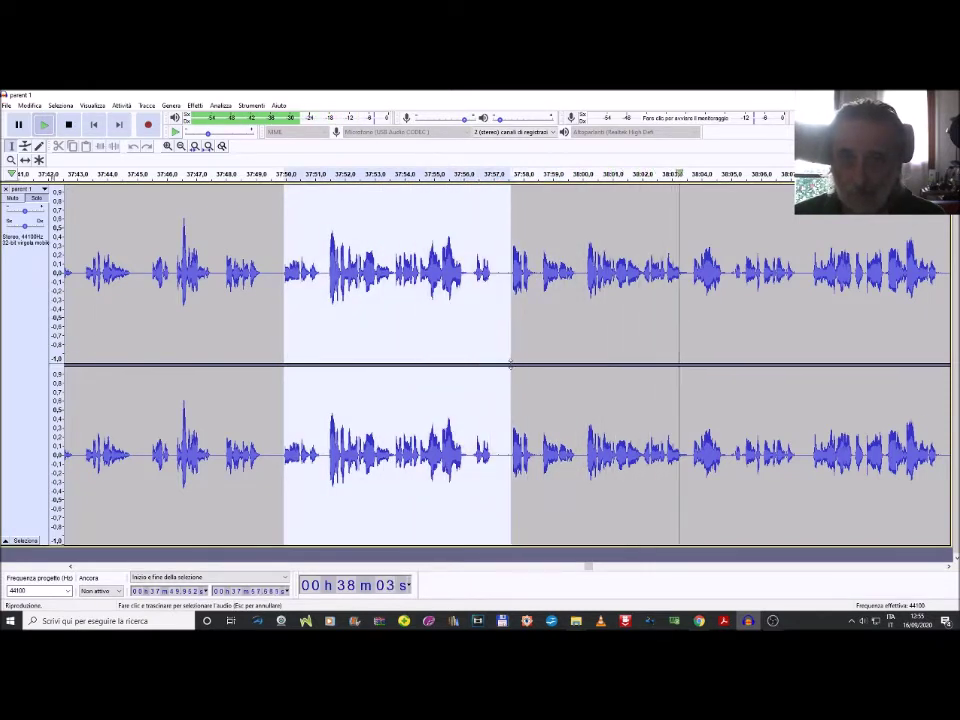
key("Delete")
key("space")
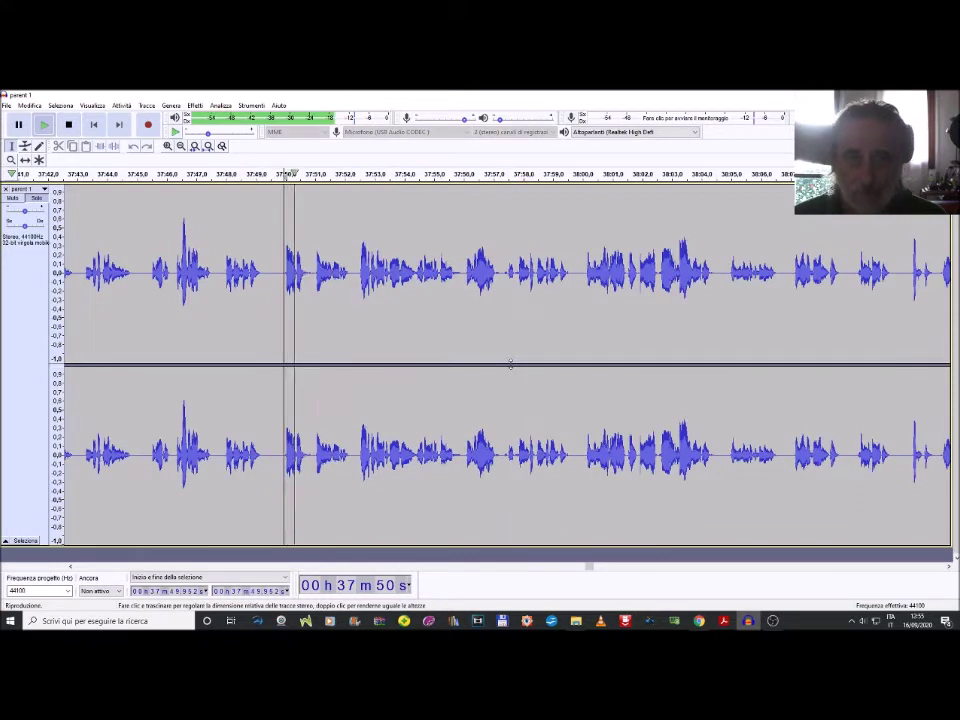
left_click_drag(282, 306, 313, 308)
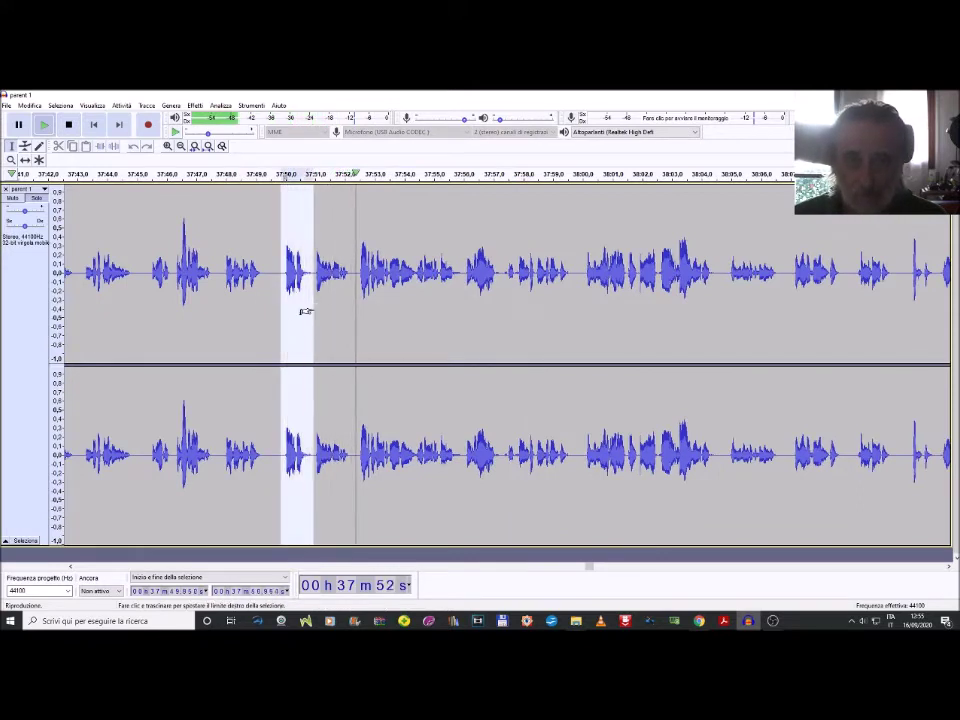
key("Delete")
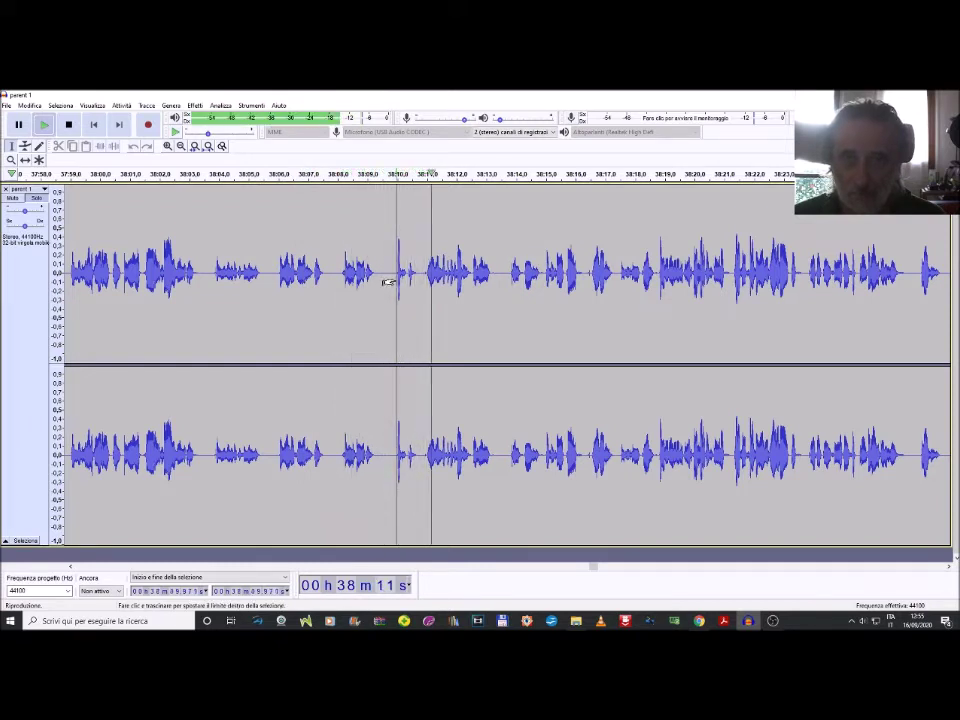
Delete the passage from 38:13.719 to about 38:16.6 and continue playback from the cut
left_click(949, 567)
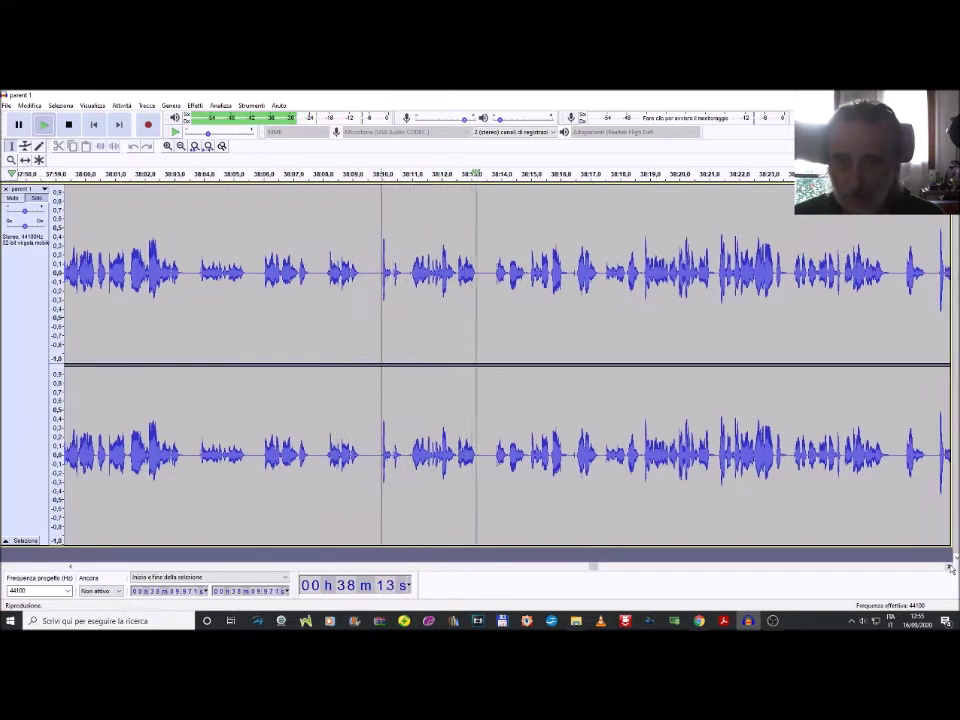
left_click(949, 567)
left_click(949, 567)
left_click(949, 567)
left_click(949, 567)
left_click(949, 567)
left_click(949, 567)
left_click(949, 567)
left_click(949, 567)
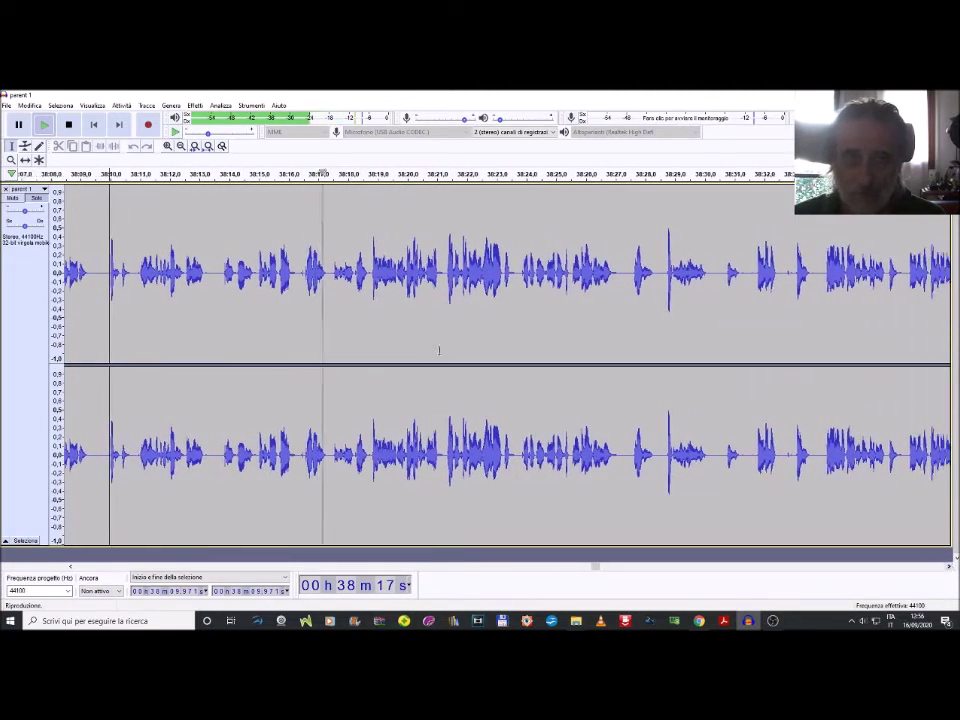
left_click_drag(221, 275, 303, 362)
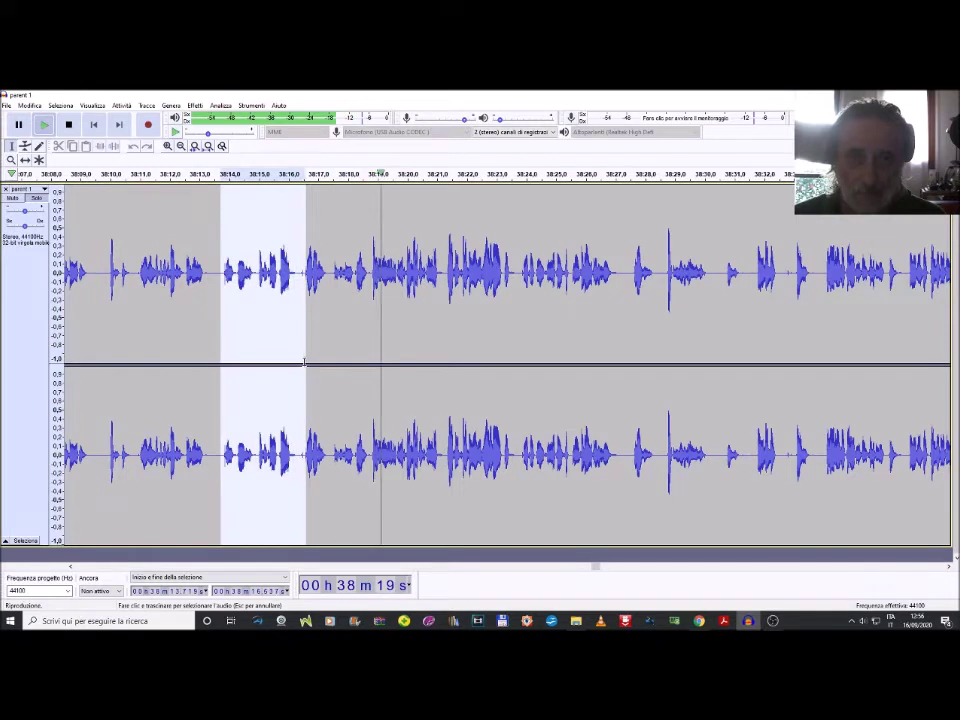
key("Delete")
key("space")
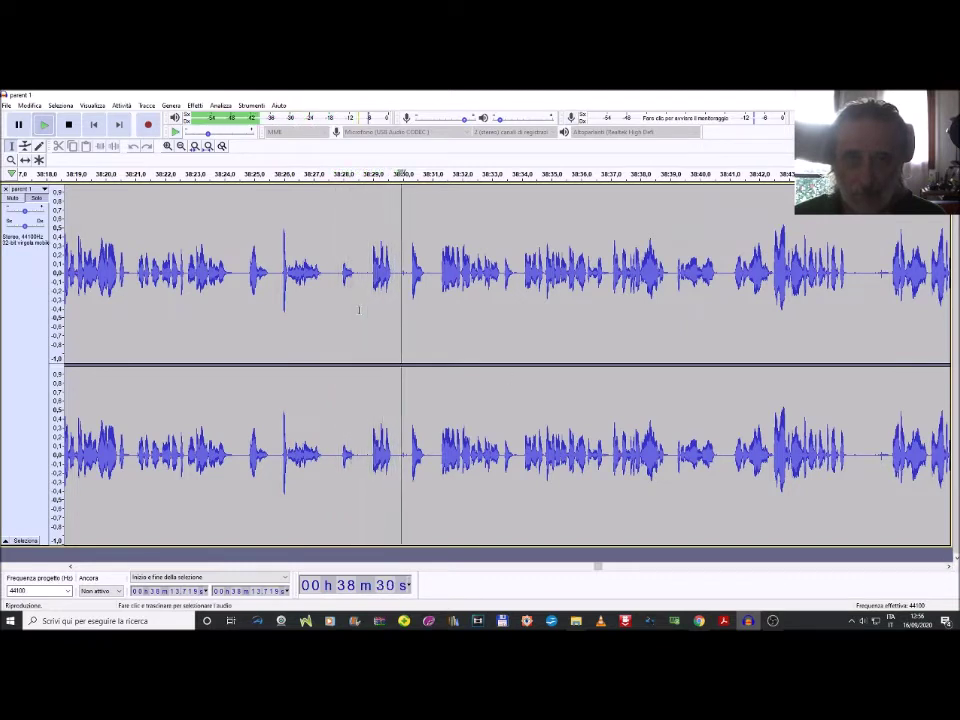
Delete the passage from 38:27.813 to about 38:30.3 and play the audio from the cut
left_click_drag(337, 370, 410, 377)
key("Delete")
key("space")
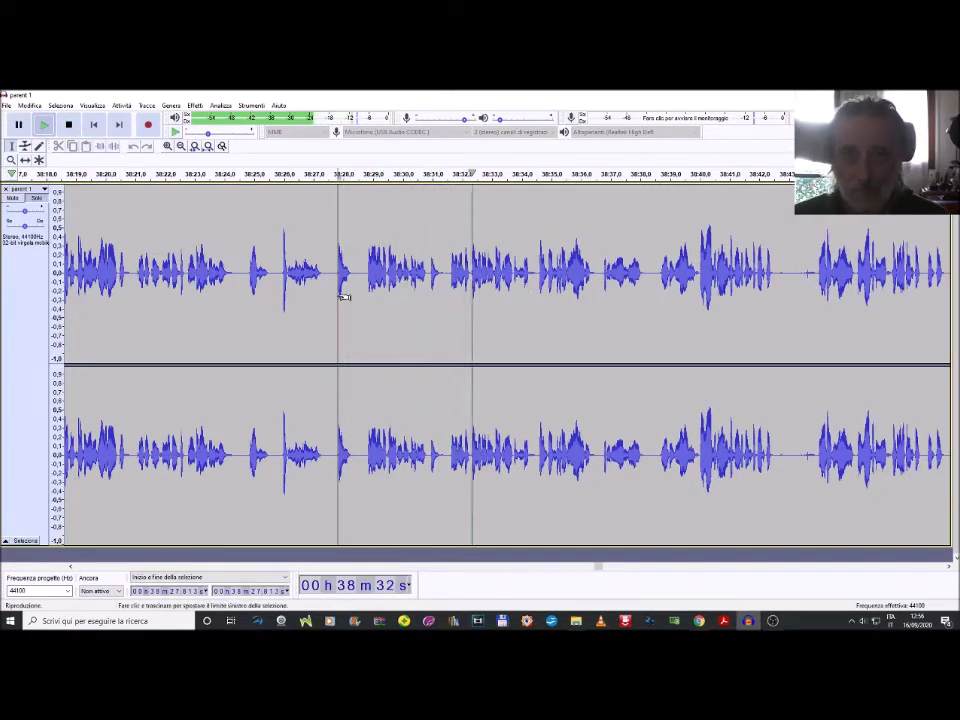
Delete the passage from 38:27.746 to 38:30.868 and resume playback from the cut
left_click_drag(336, 298, 428, 362)
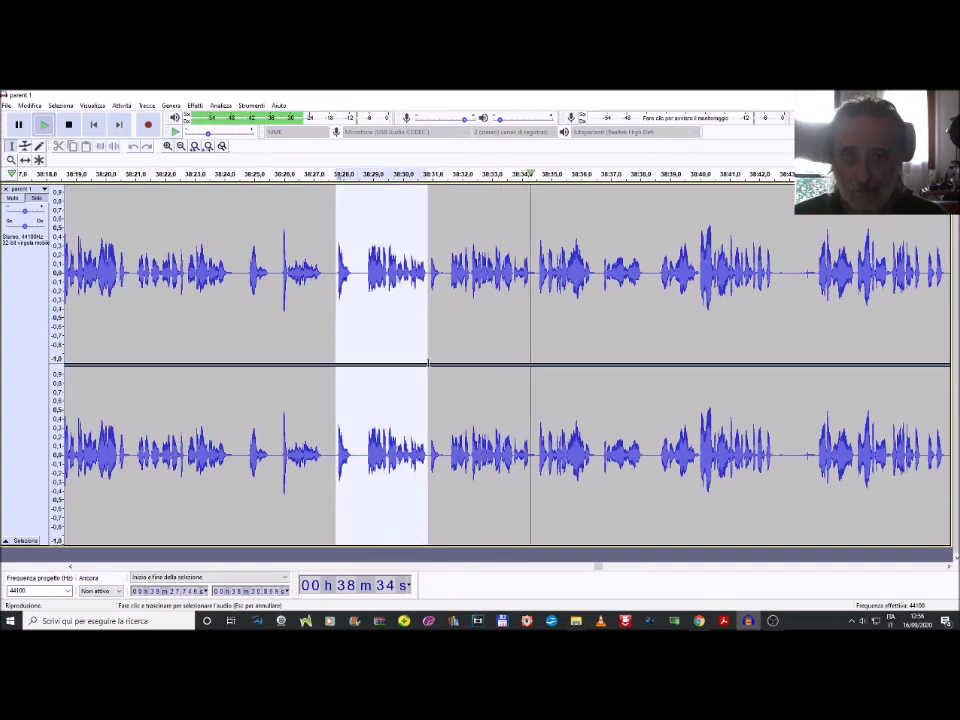
key("Delete")
key("space")
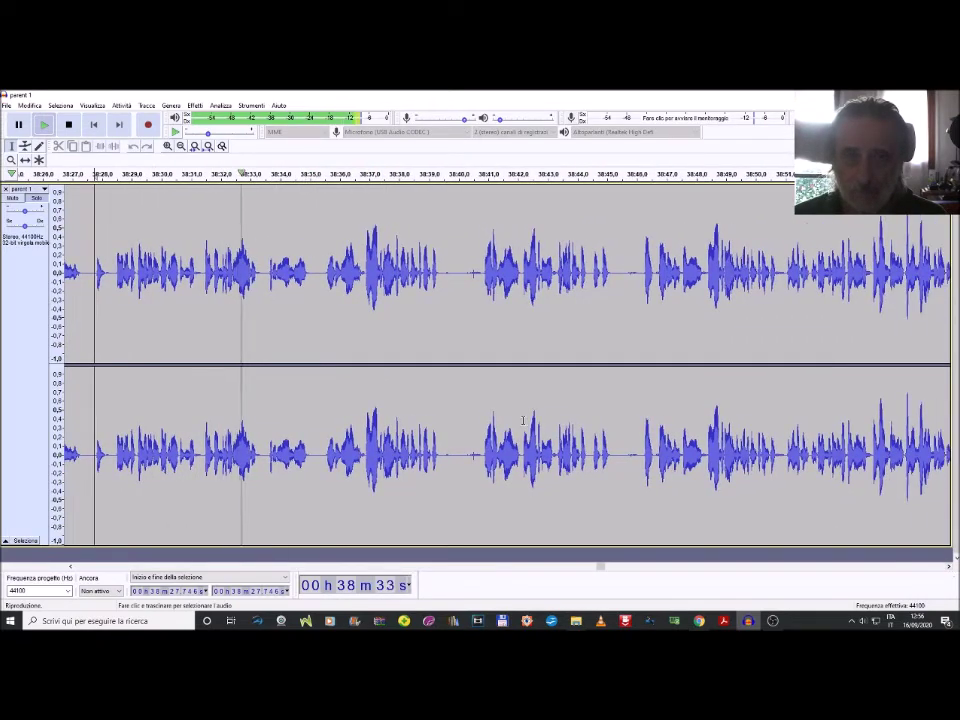
Delete the passage from 38:35.477 to 38:40.794, cut again from 38:35.477 to about 38:41.3, and resume playback
left_click_drag(323, 300, 481, 410)
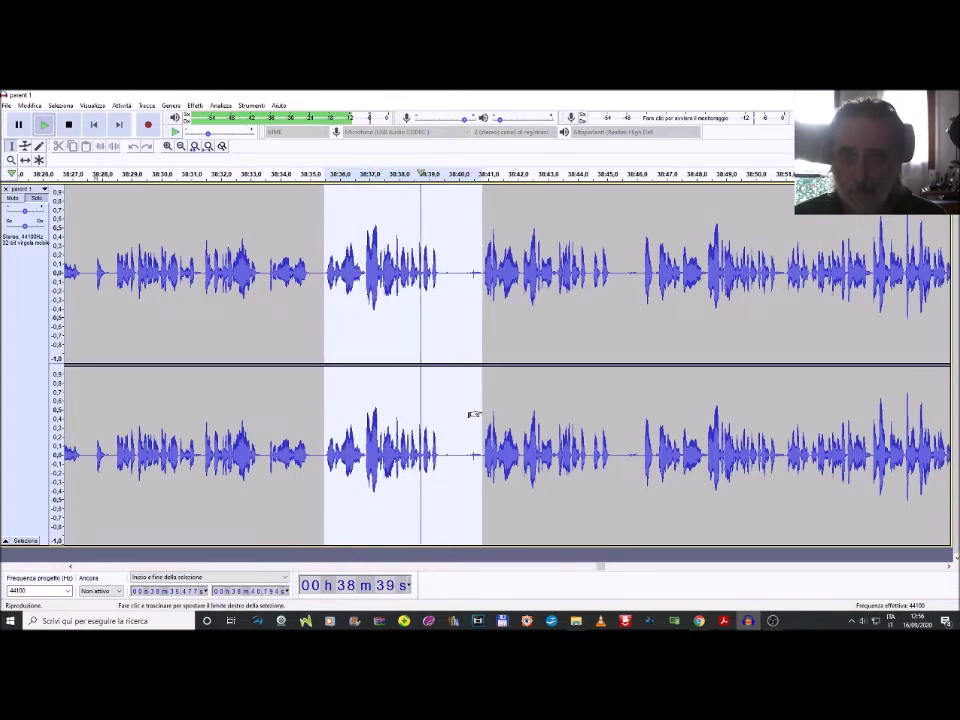
key("Delete")
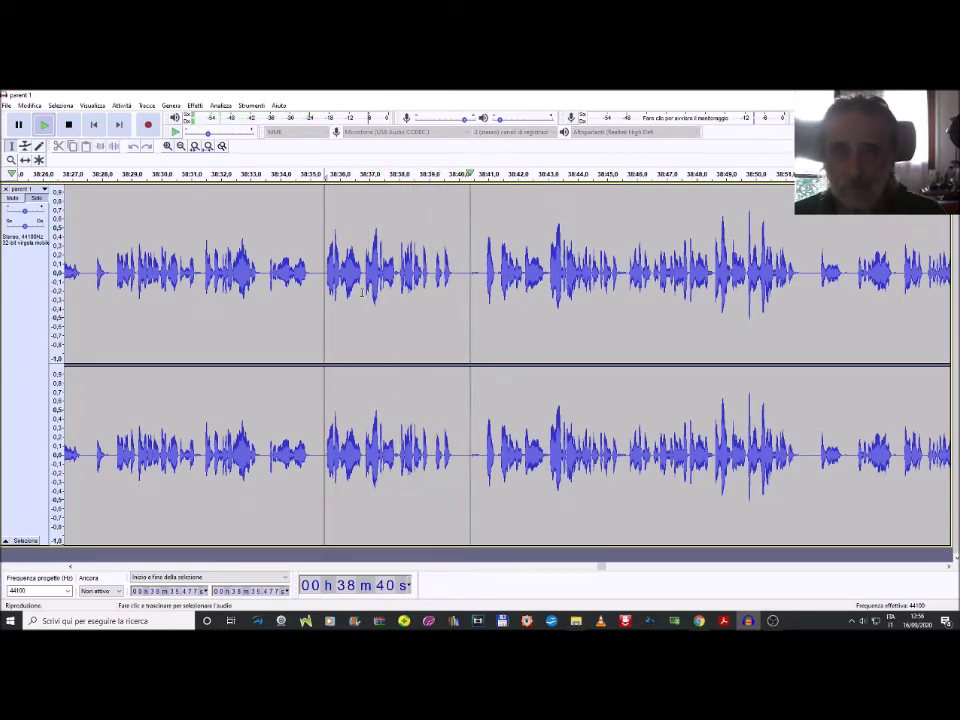
left_click_drag(330, 278, 497, 432)
key("Delete")
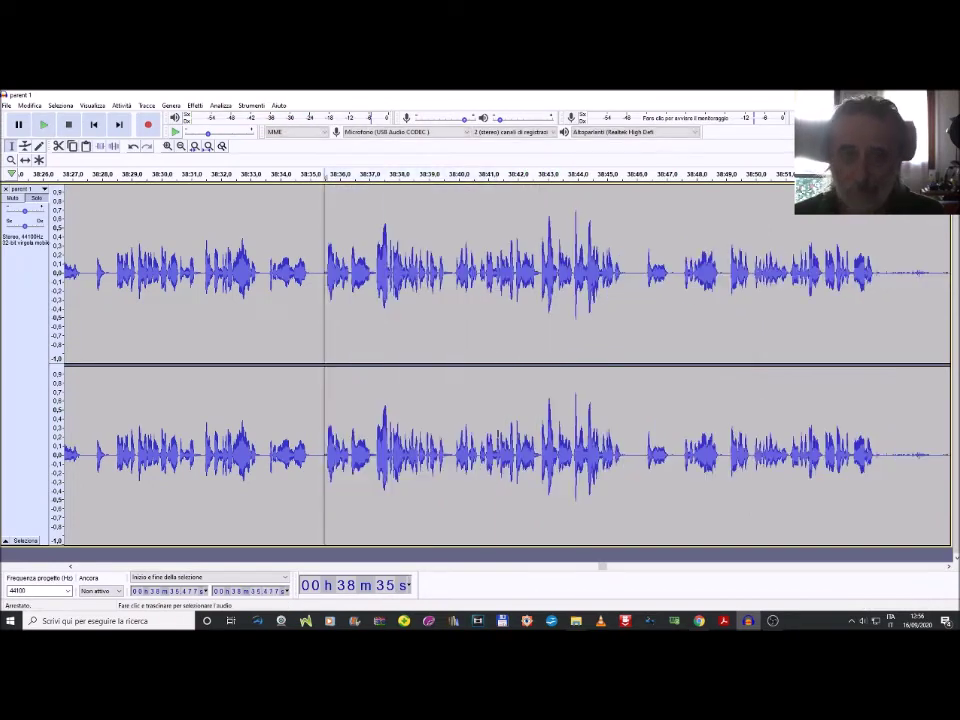
key("space")
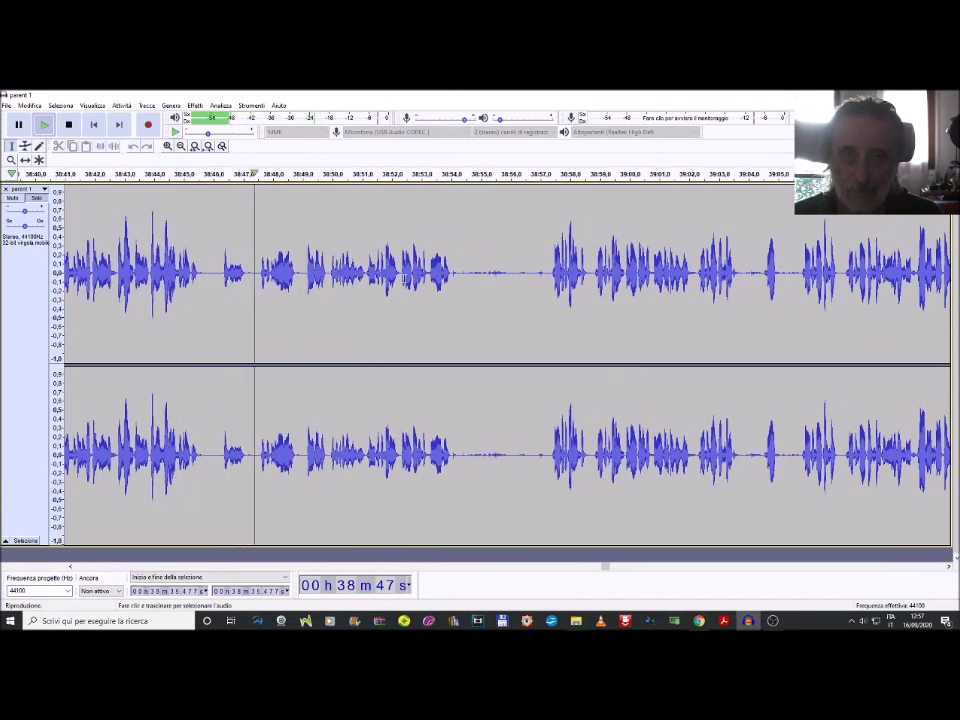
Silence the noisy pause from 38:53.994 to 38:57.353 and listen from just before its end
left_click_drag(450, 278, 549, 437)
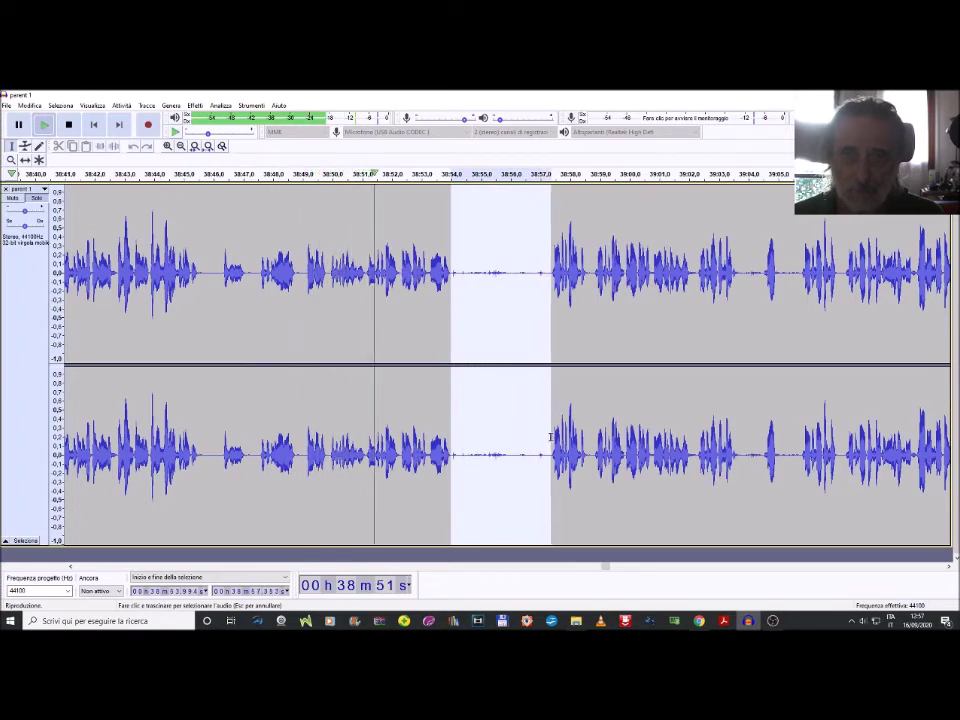
left_click(115, 147)
left_click(531, 279)
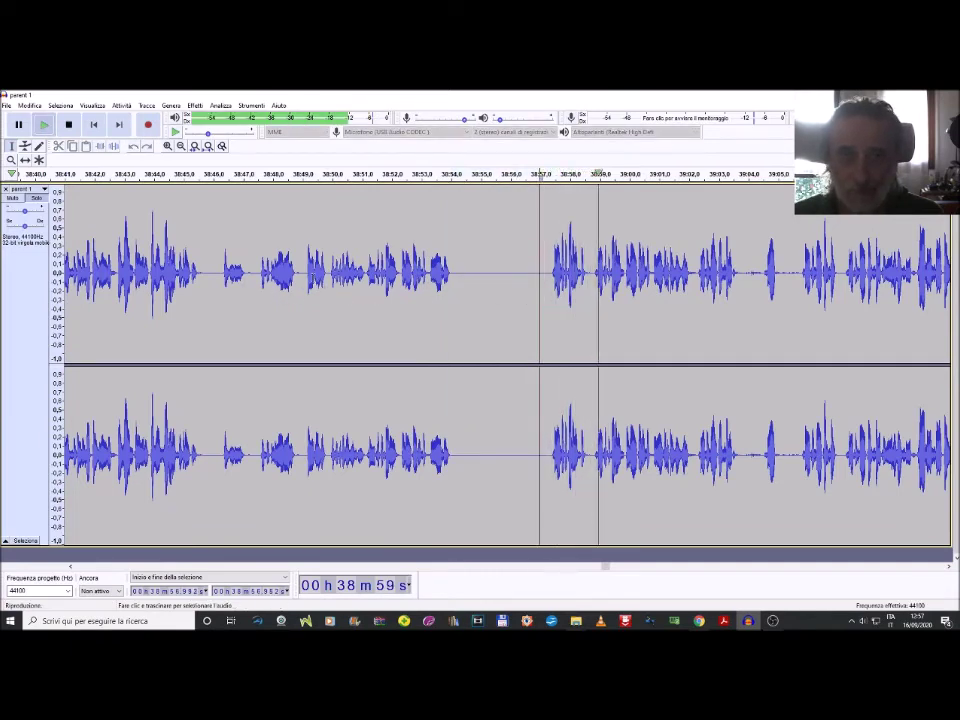
Delete the passage from 38:51.141 to 38:58.721, including the silenced pause, and play from the cut
left_click_drag(589, 280, 366, 373)
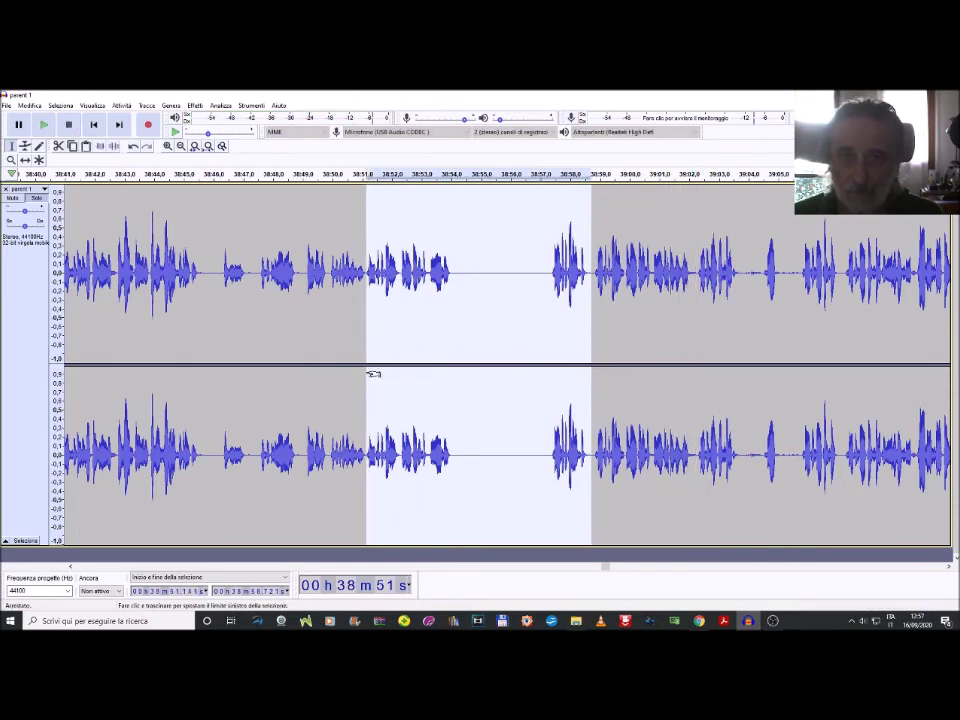
key("space")
key("Delete")
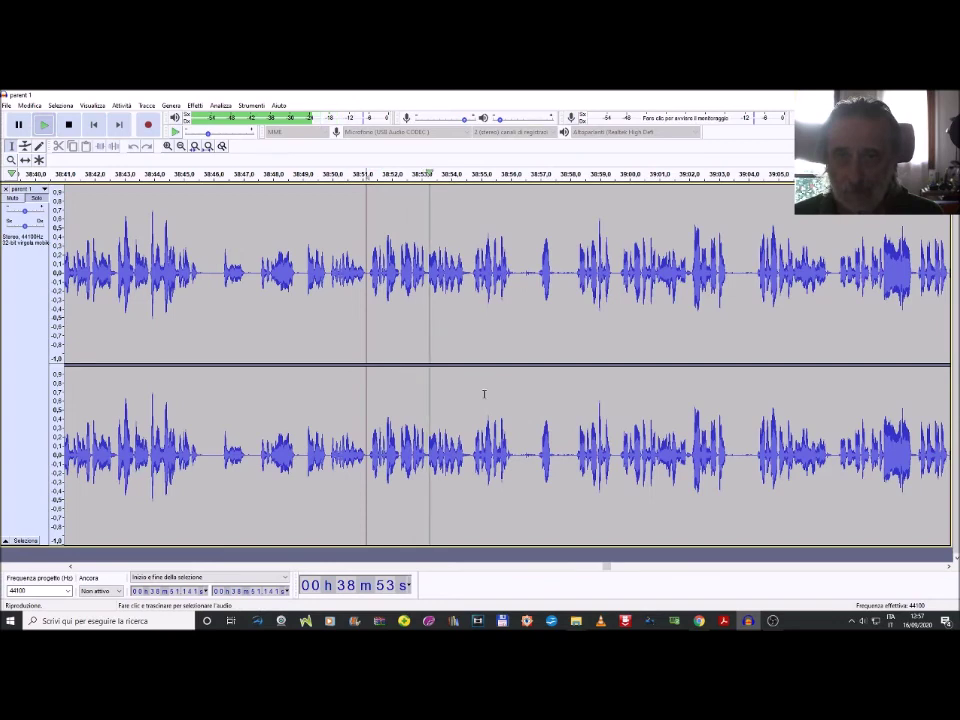
Replay the audio from about 38:51, delete 38:54.720 to 38:59.632, and cut again from 38:54.737 to about 38:59.4
left_click(573, 280)
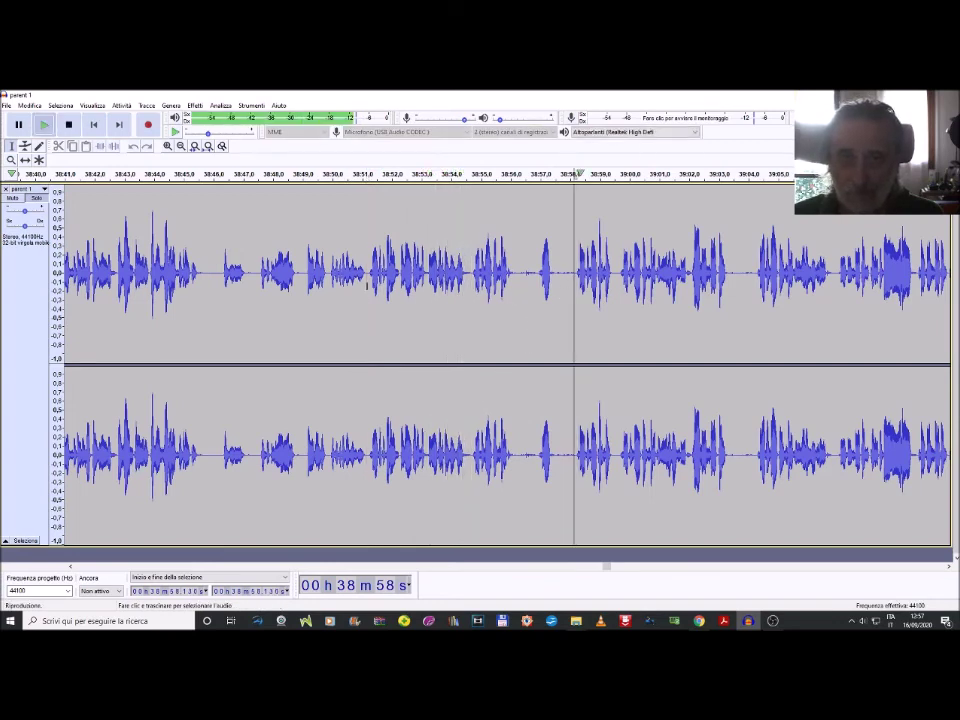
left_click(367, 272)
key("space")
key("space")
mouse_move(472, 275)
left_mouse_down()
mouse_move(474, 290)
mouse_move(620, 397)
left_mouse_up()
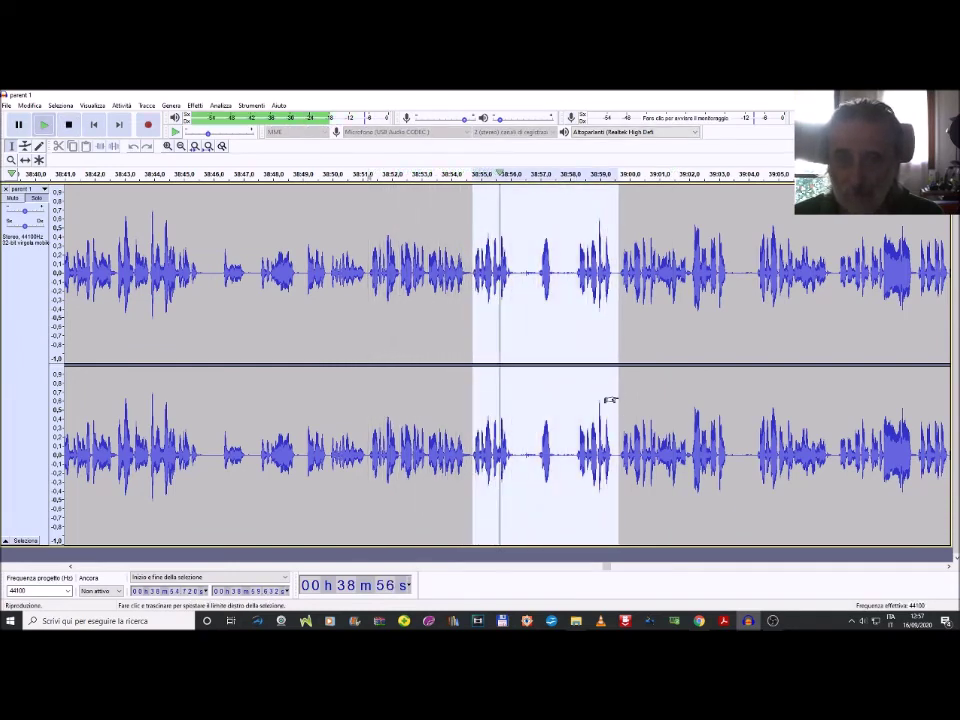
key("Delete")
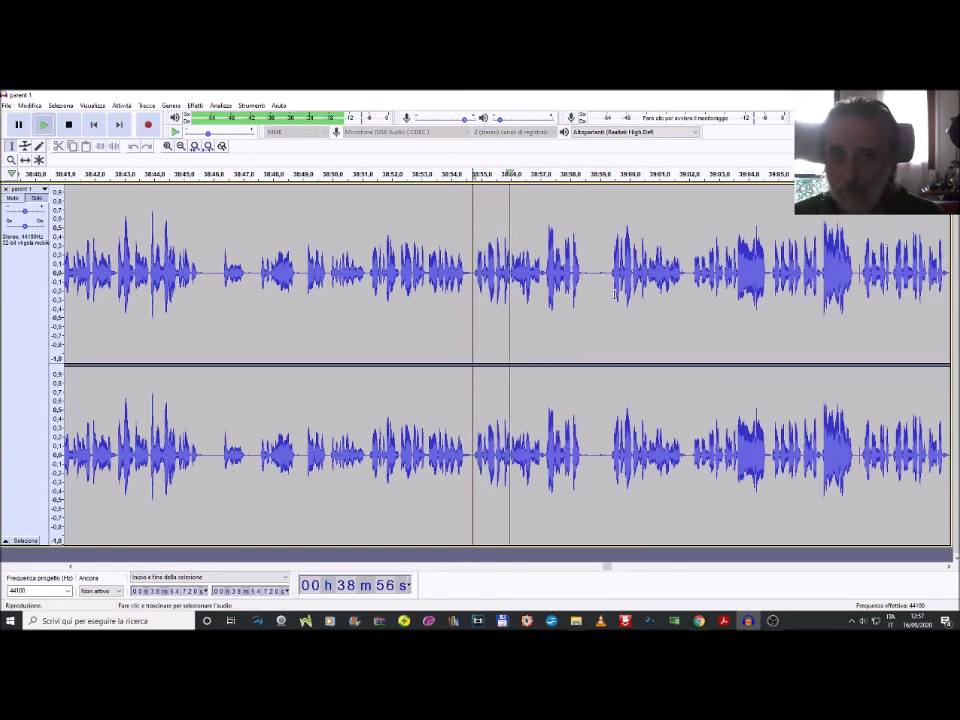
left_click_drag(472, 300, 603, 350)
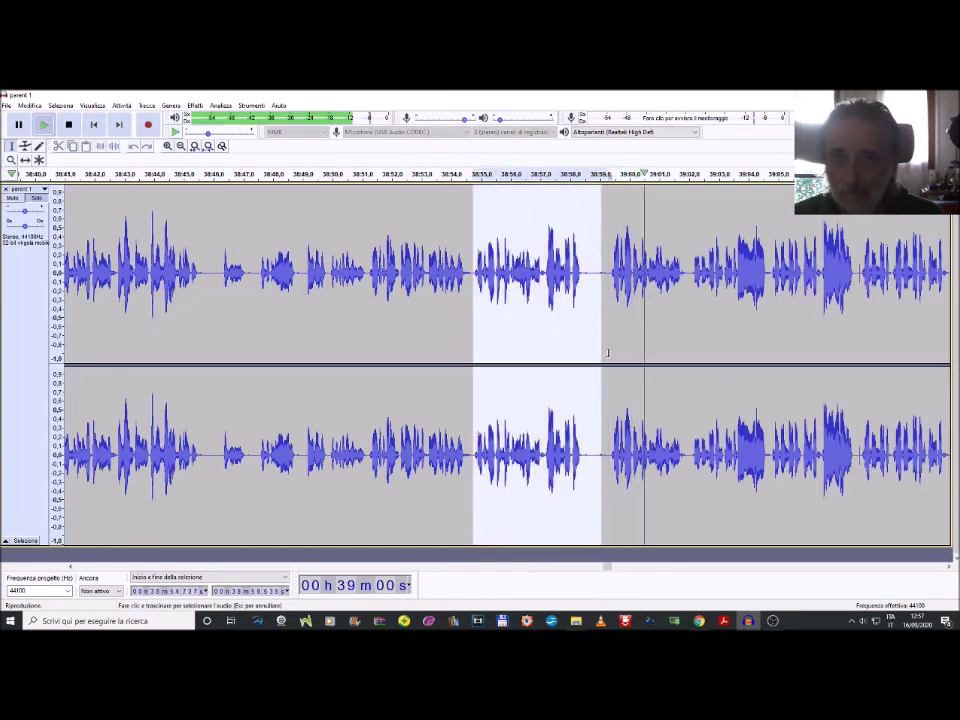
key("Delete")
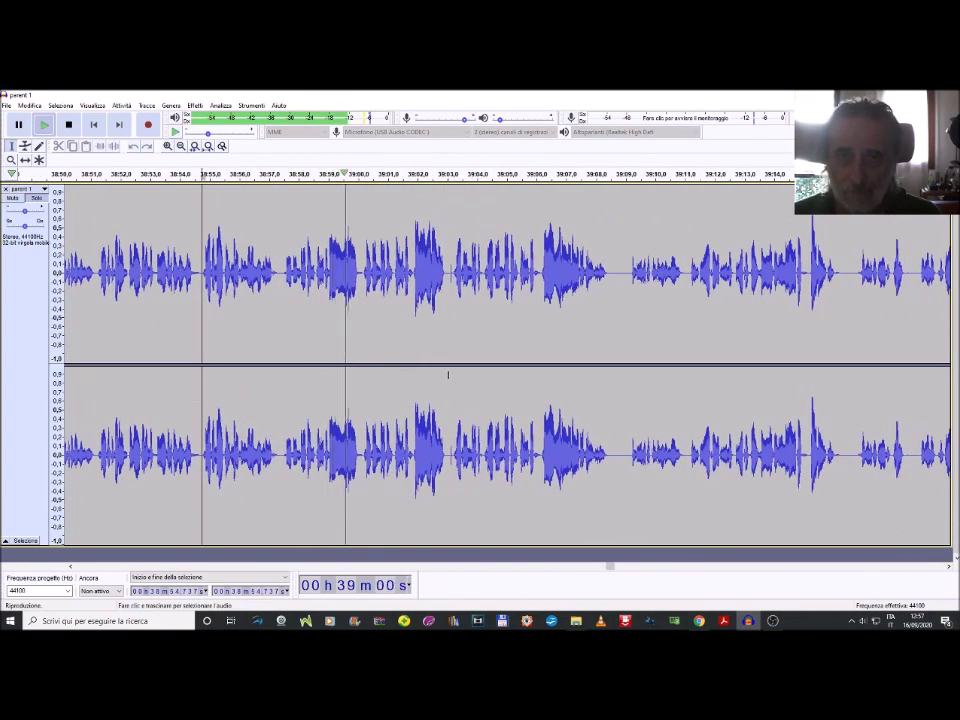
Delete the passage from 38:57.522 to about 39:04.2 and resume playback from the cut
left_click(445, 302)
left_click_drag(285, 400, 481, 451)
key("Delete")
key("space")
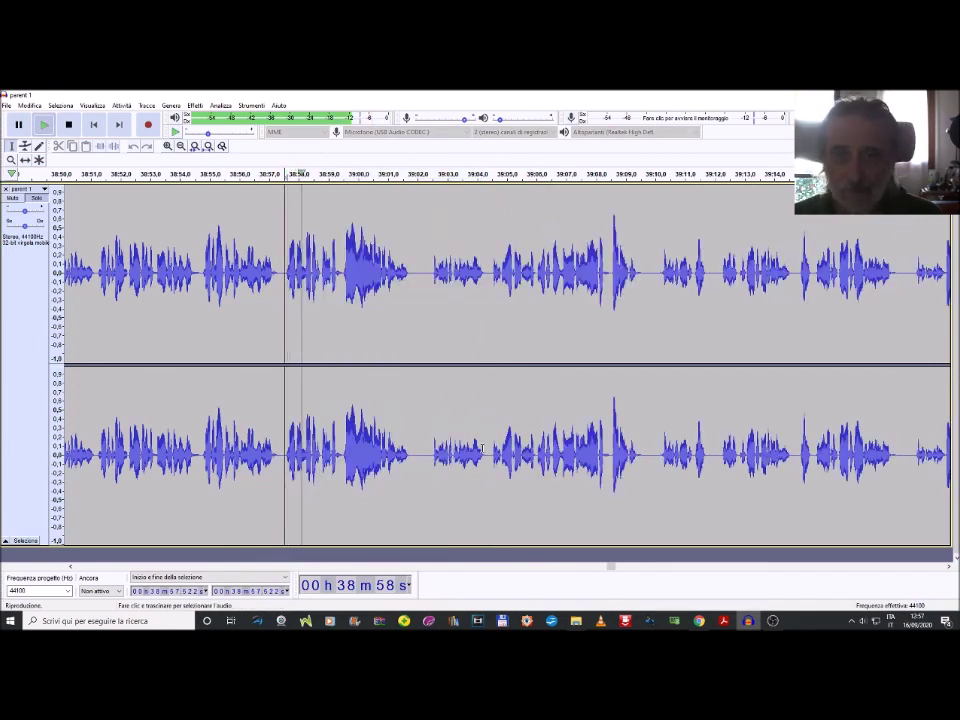